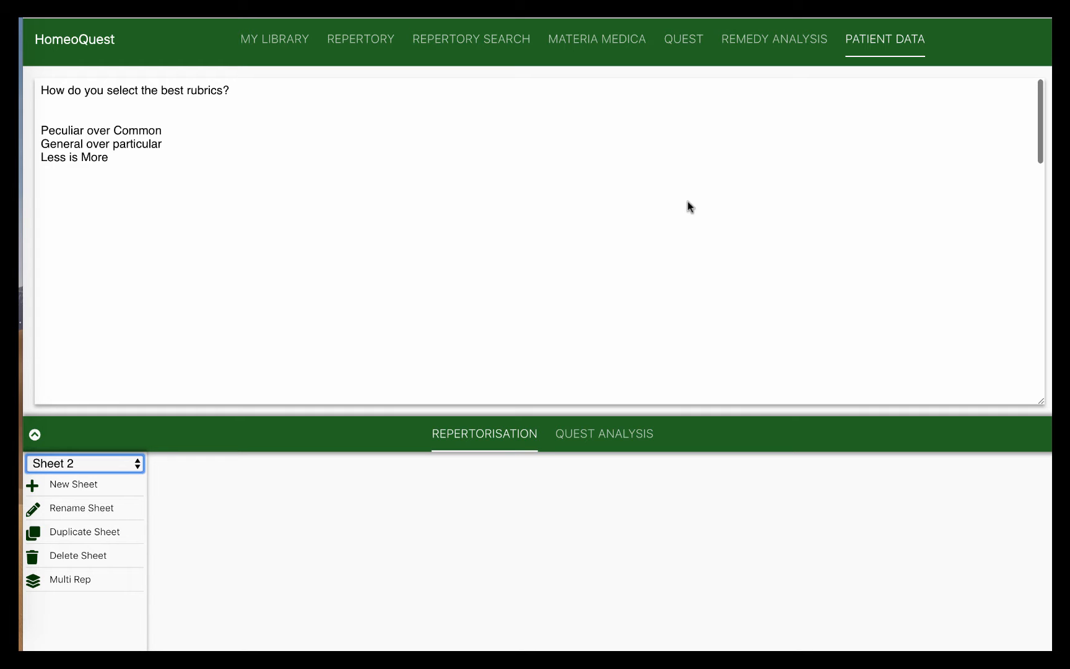
Scroll the patient notes to the Iritis case: worse 3–6 a.m., better lying on the painful side
scroll(688, 201, "down", 3)
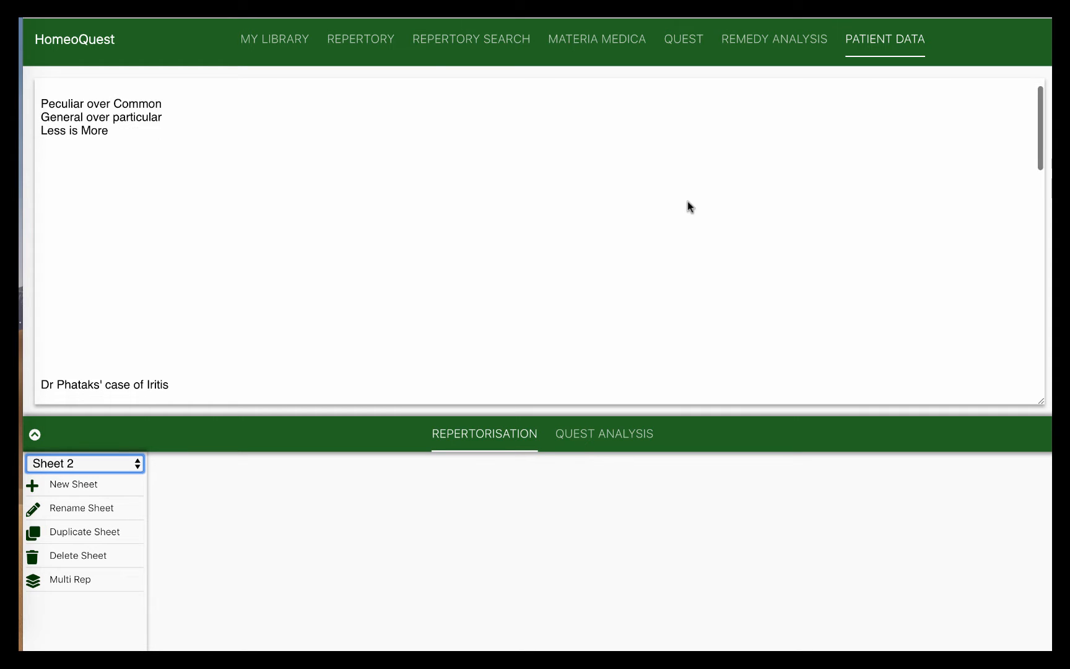
scroll(687, 201, "down", 2)
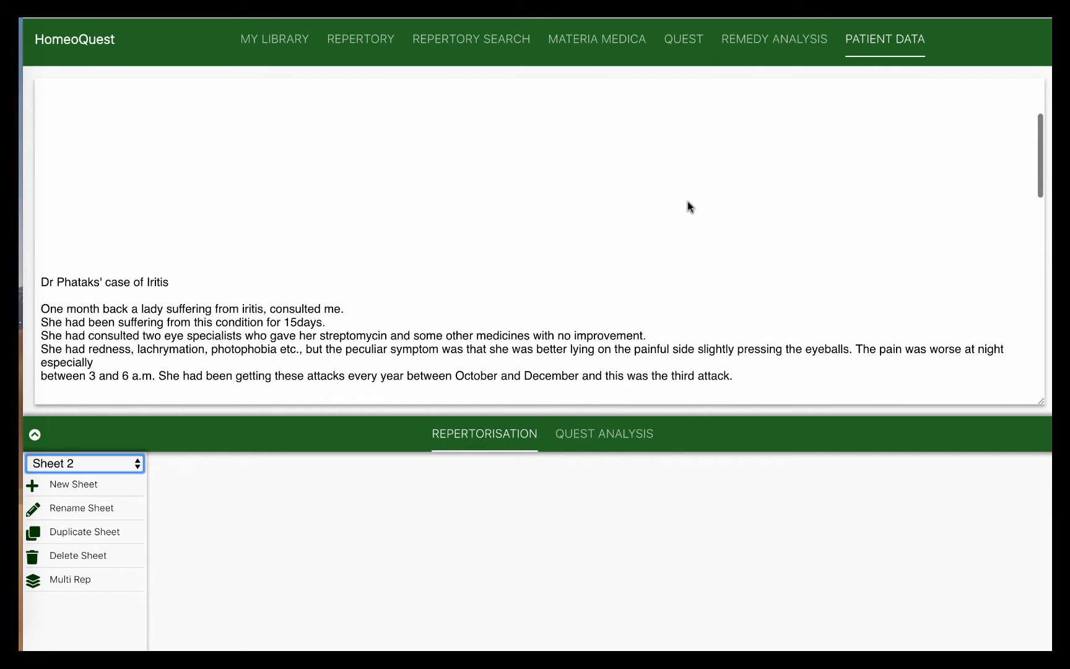
scroll(687, 201, "down", 1)
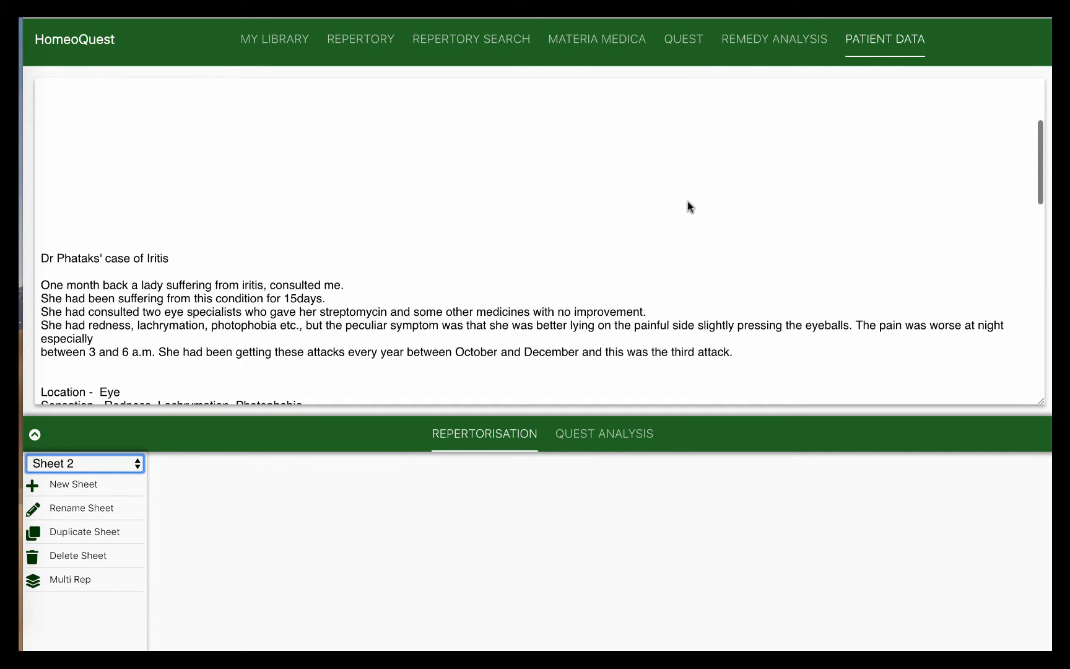
scroll(687, 200, "up", 2)
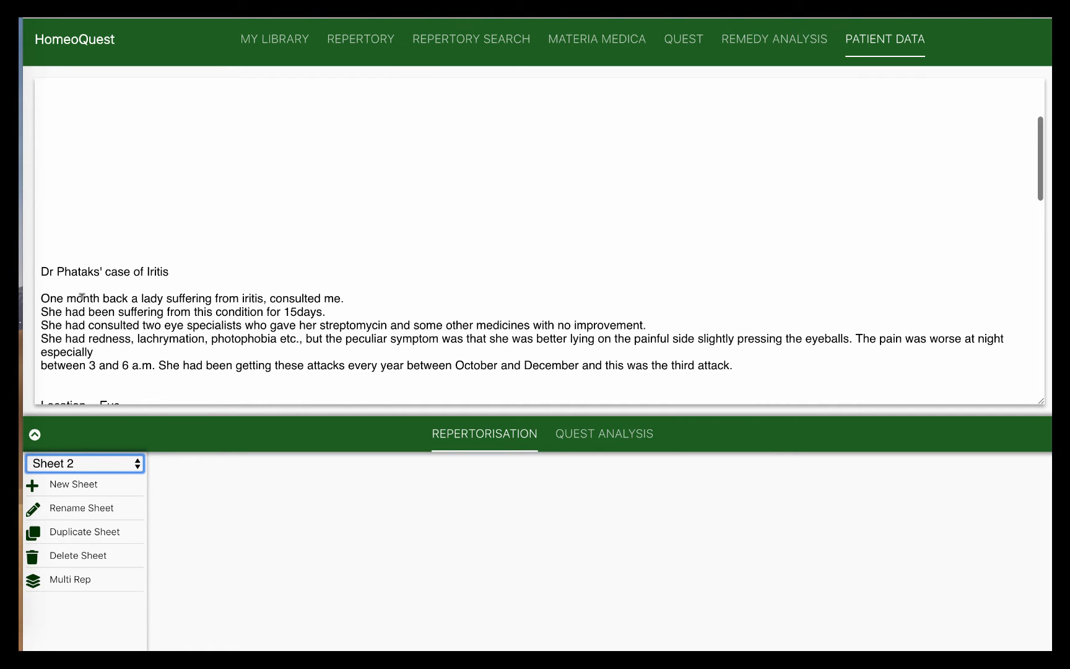
Scroll further to the Location, Sensation, Modalities (worse Oct–Dec) and '7 Rubrics' lines
scroll(82, 296, "down", 3)
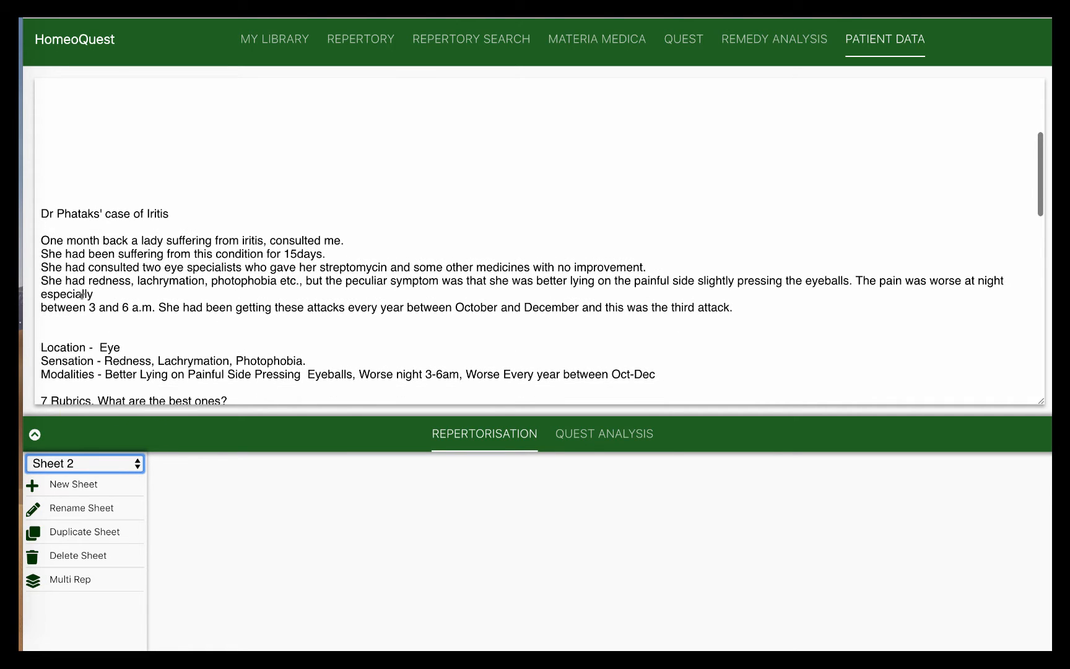
scroll(82, 296, "down", 1)
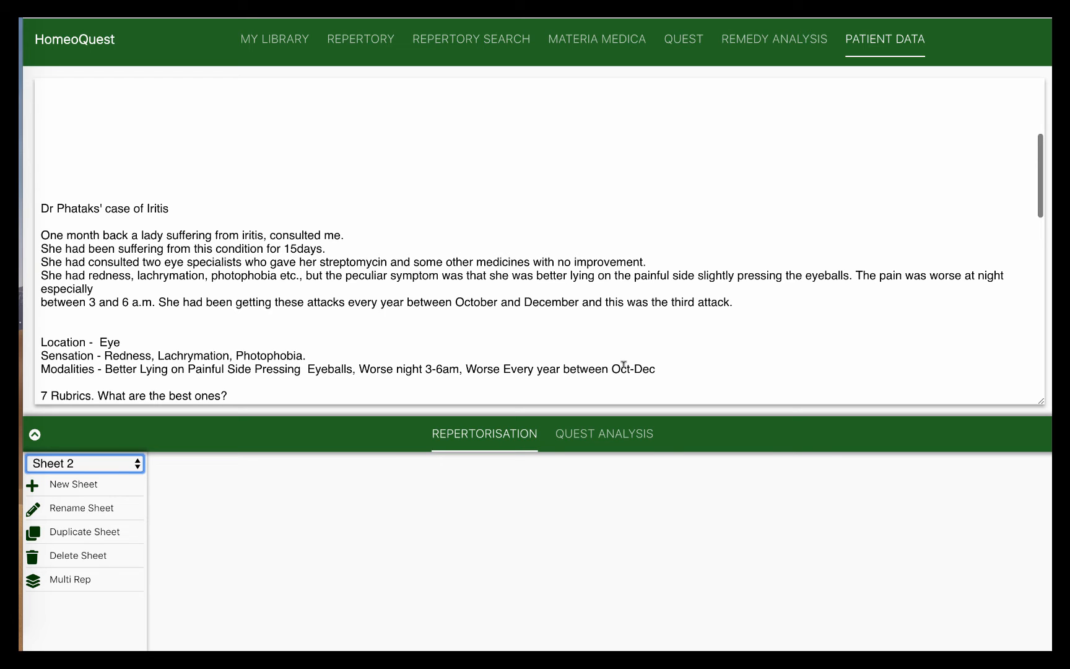
In Case Analysis, replace 'better' with 'worse' so the pain line reads 'Pain worse night 3-6am'
scroll(623, 364, "down", 2)
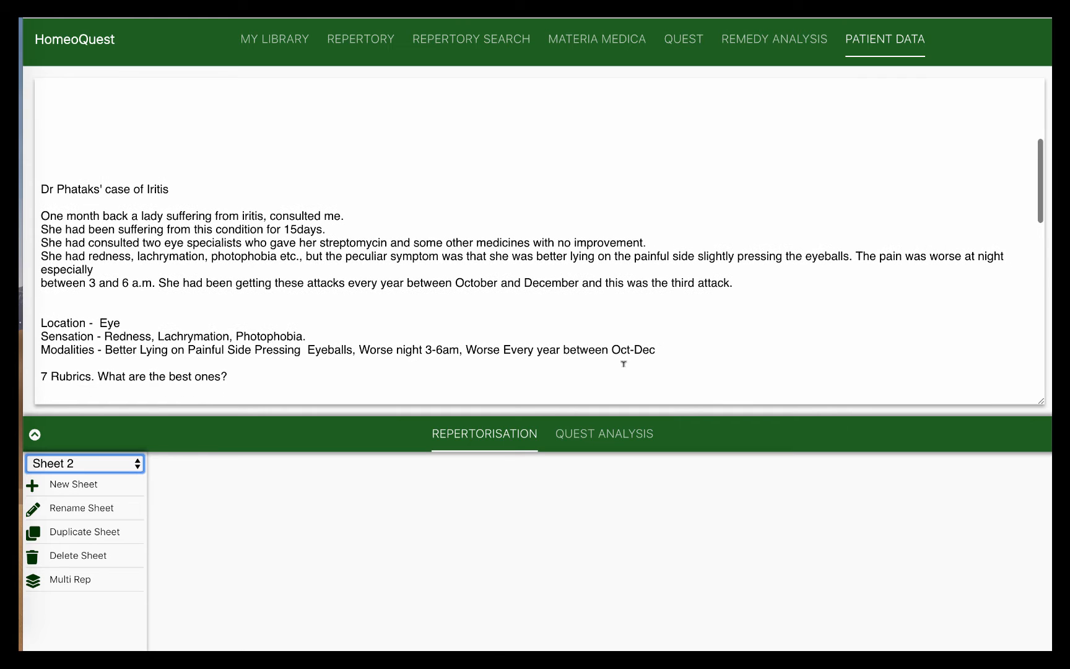
scroll(624, 364, "down", 6)
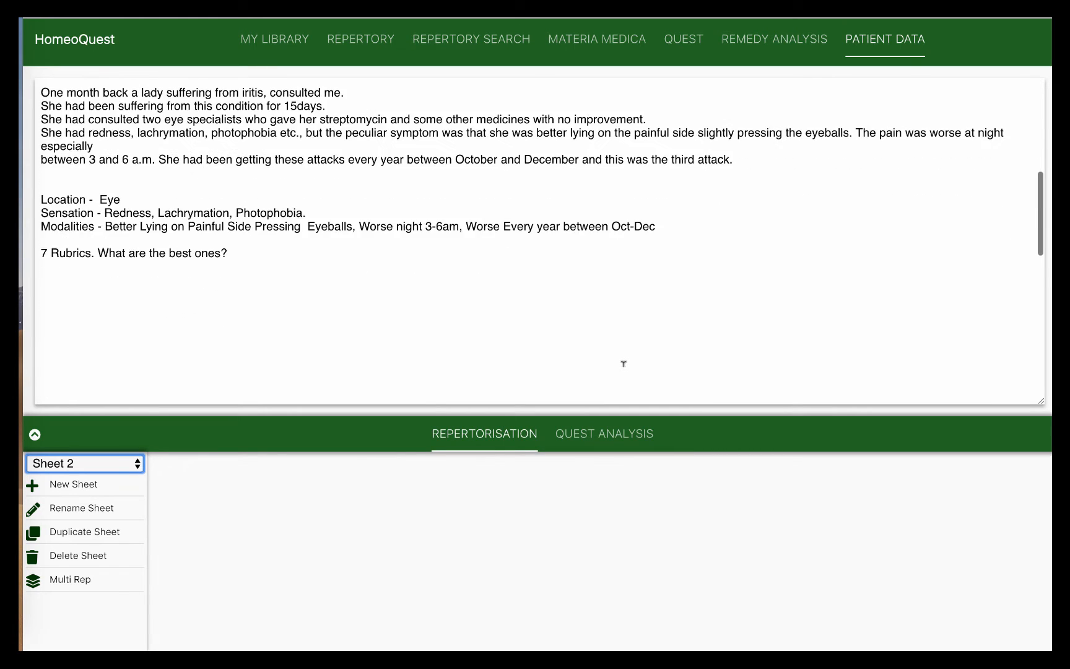
scroll(624, 364, "down", 2)
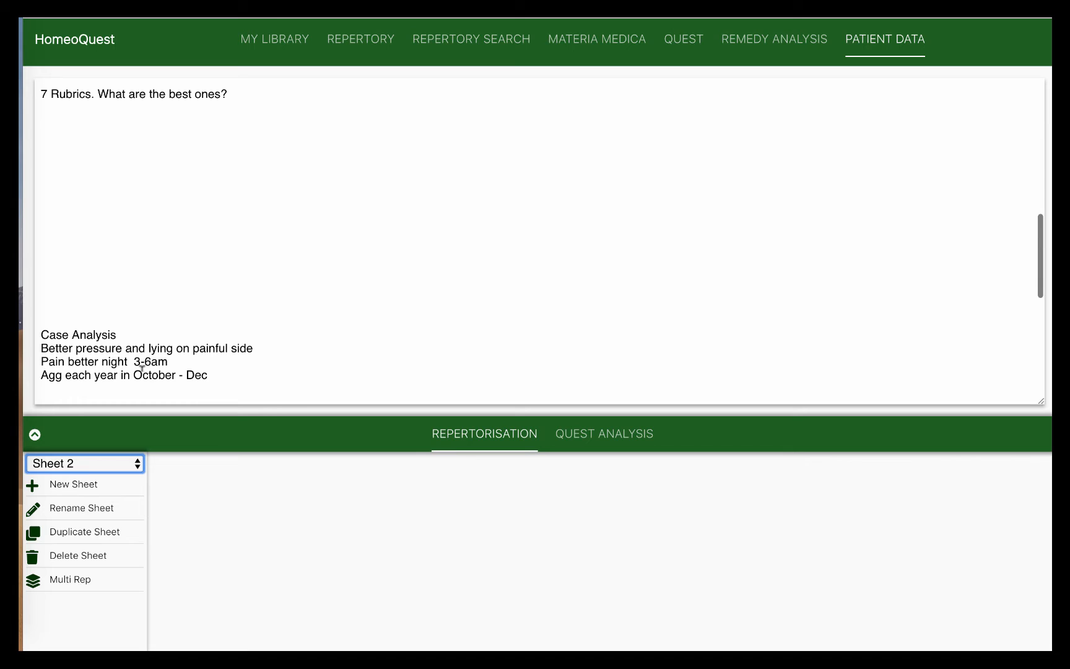
double_click(94, 361)
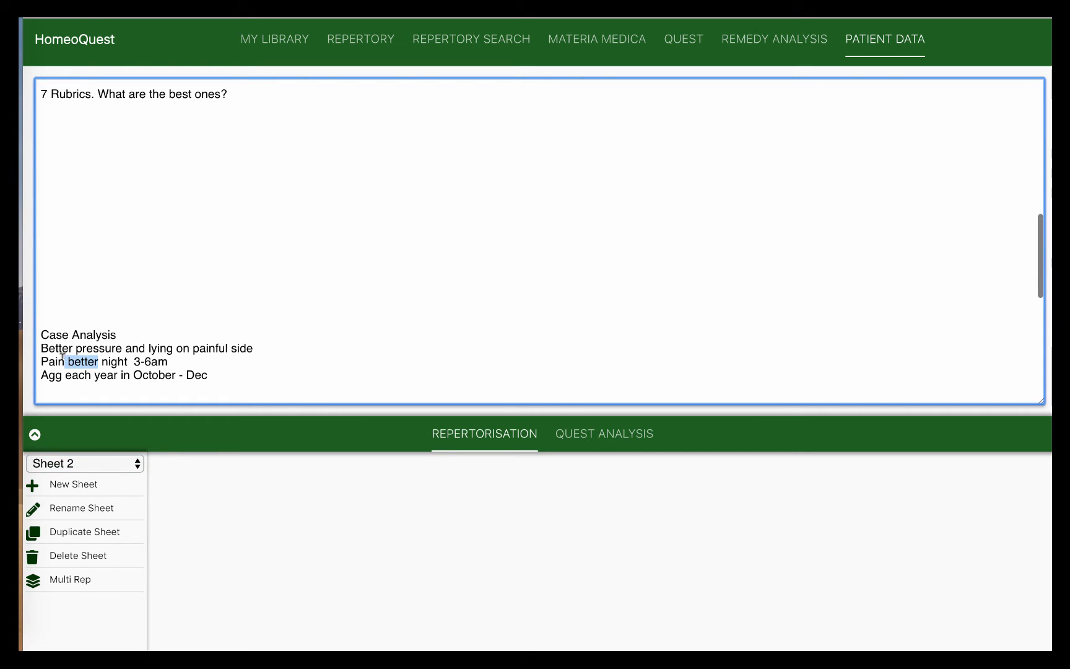
type("worse")
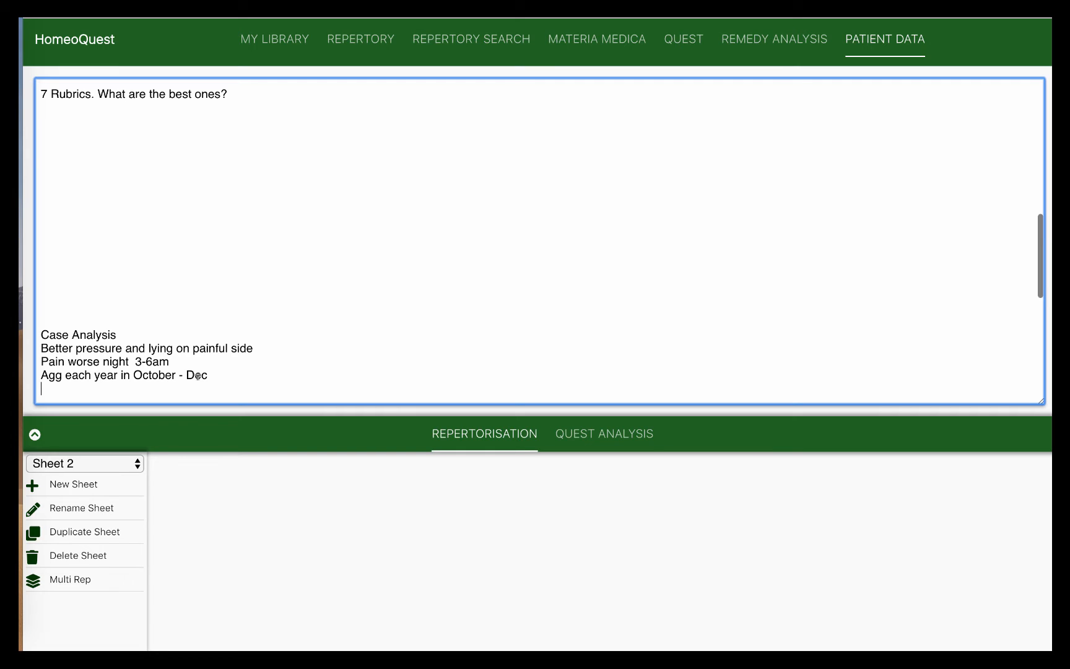
View the 'yearly agg' Quest results, keeping the search limited to the concise repertory
left_click(678, 46)
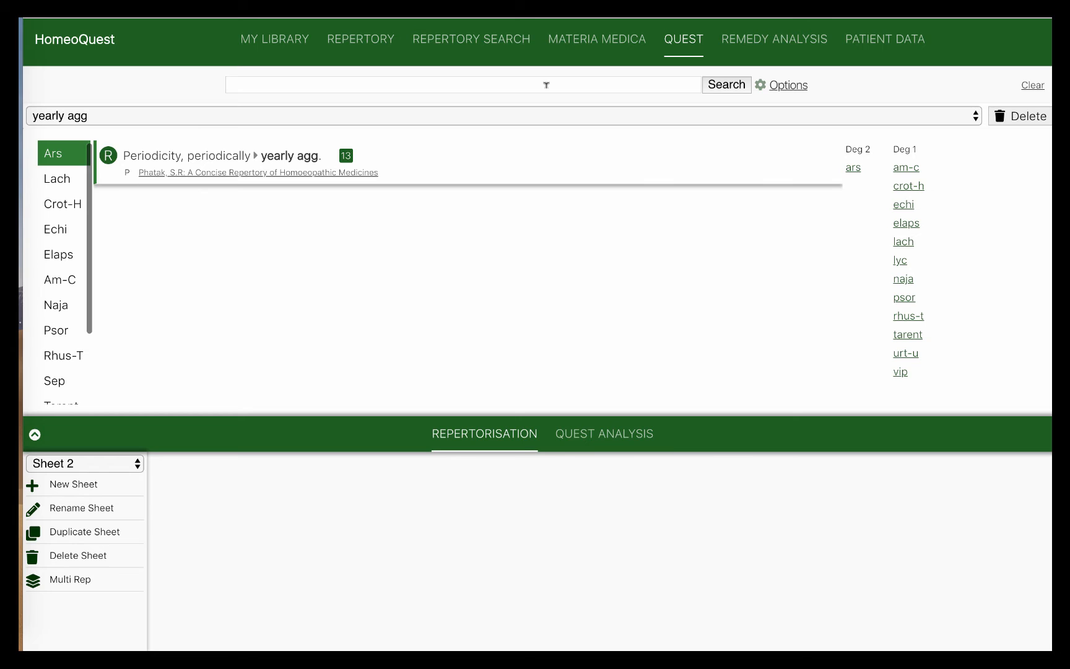
left_click(794, 87)
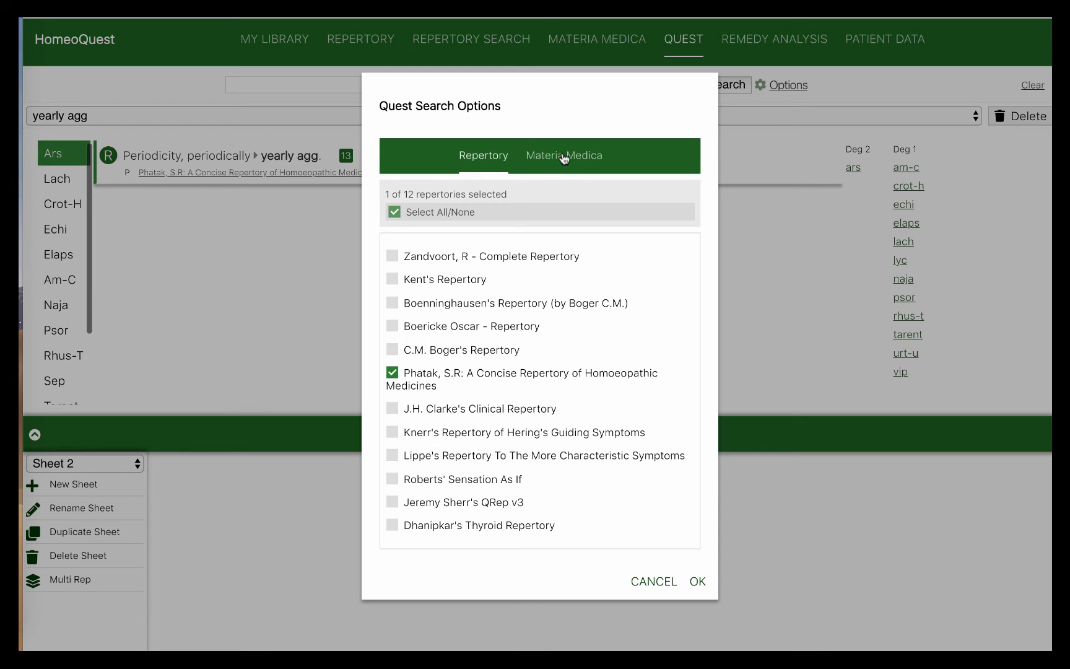
left_click(698, 582)
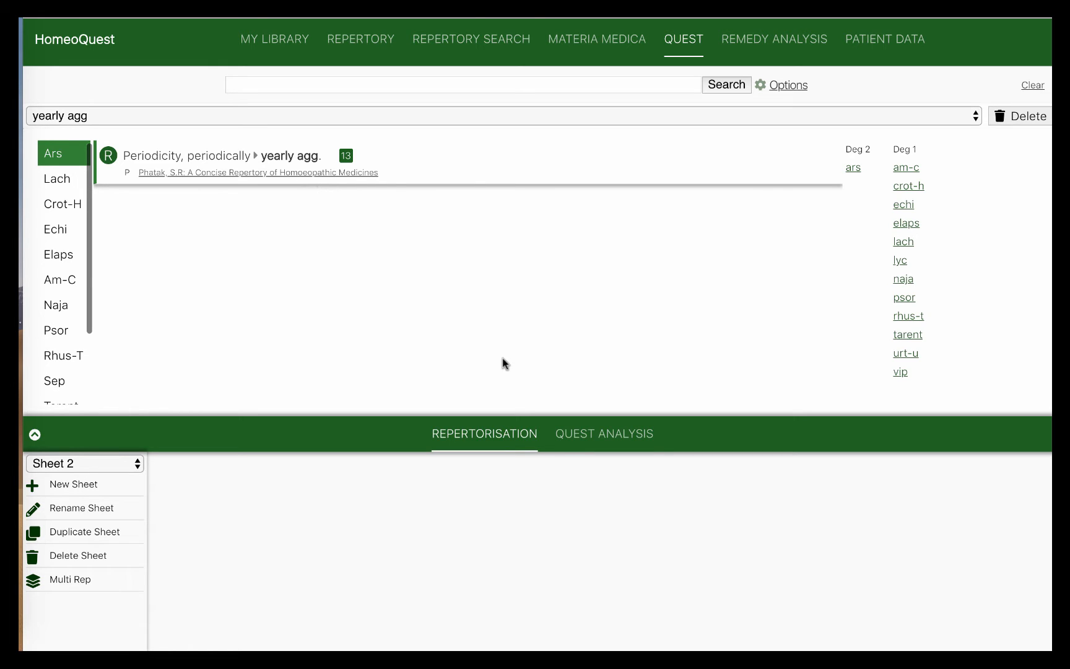
Review the saved 'press amel' search results, then load the 'time night agg' rubrics
left_click(155, 117)
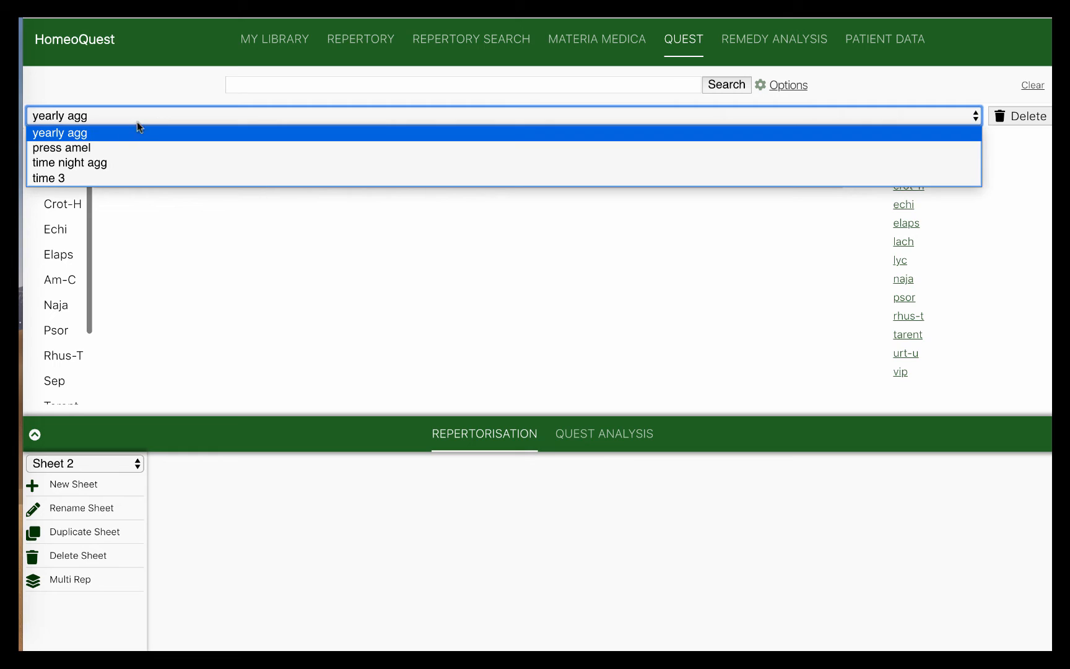
left_click(110, 145)
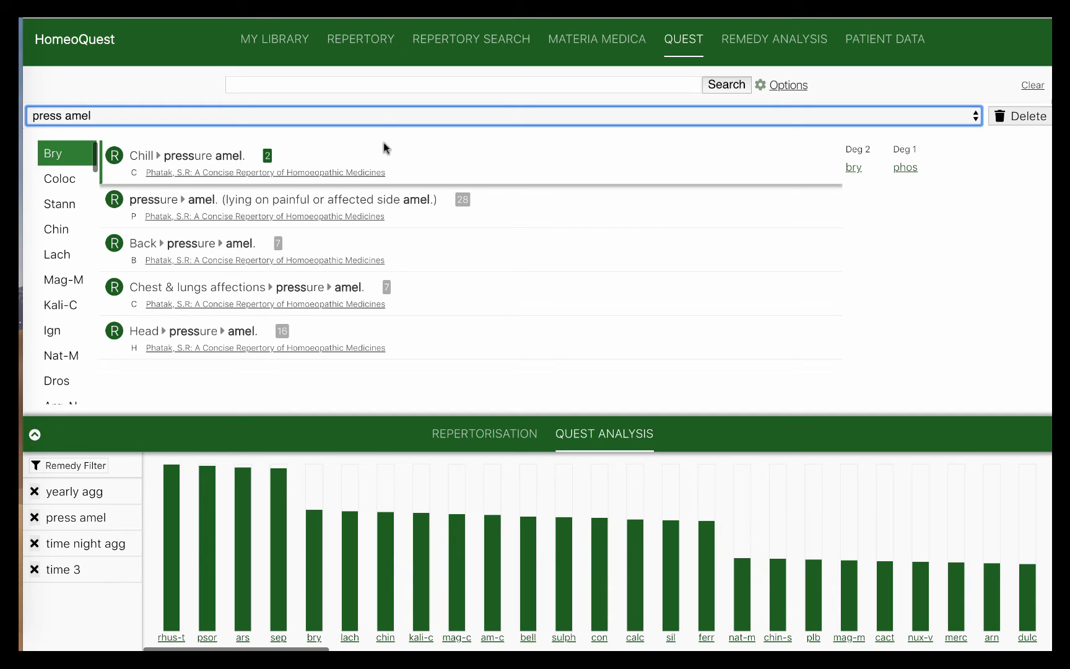
left_click(383, 117)
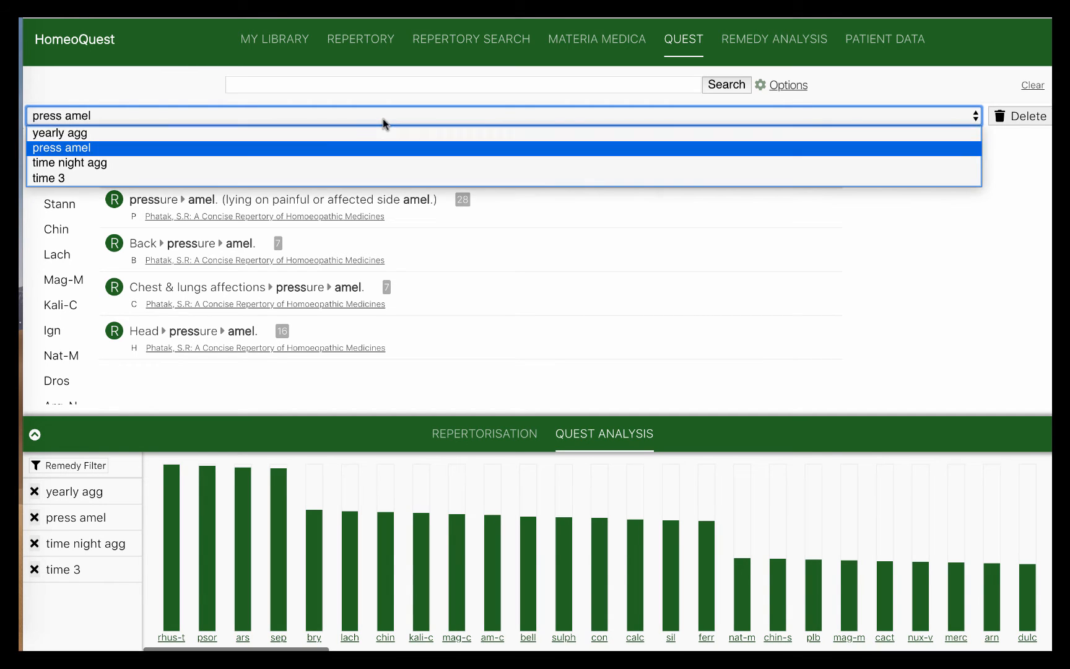
left_click(377, 161)
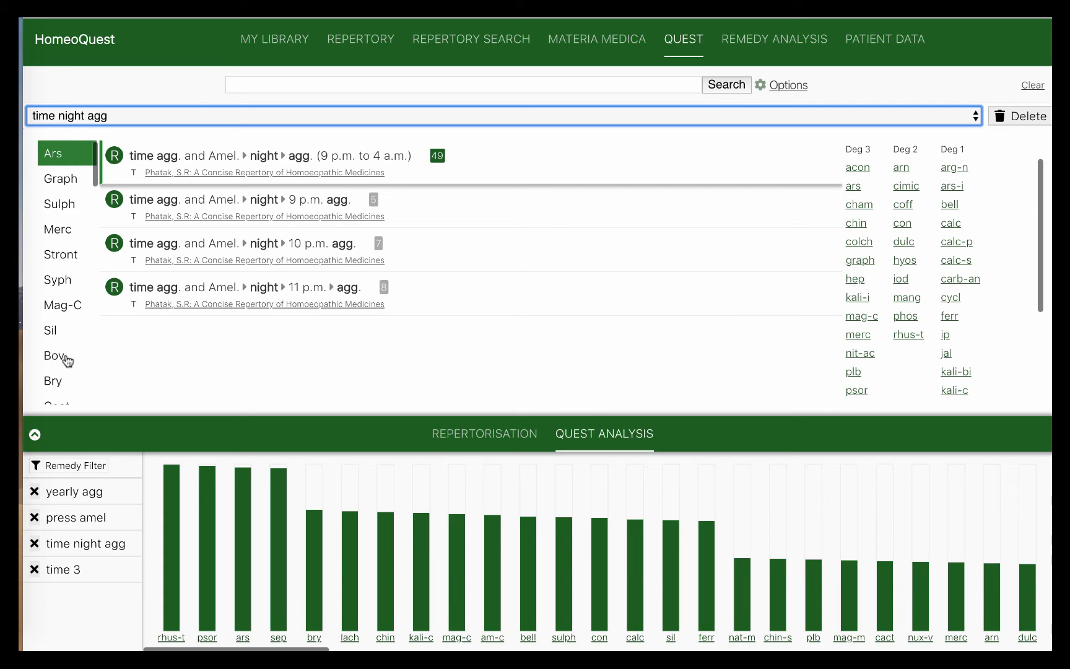
Load the 'time 3' search showing the 12 midnight–3 a.m. aggravation rubric
left_click(206, 118)
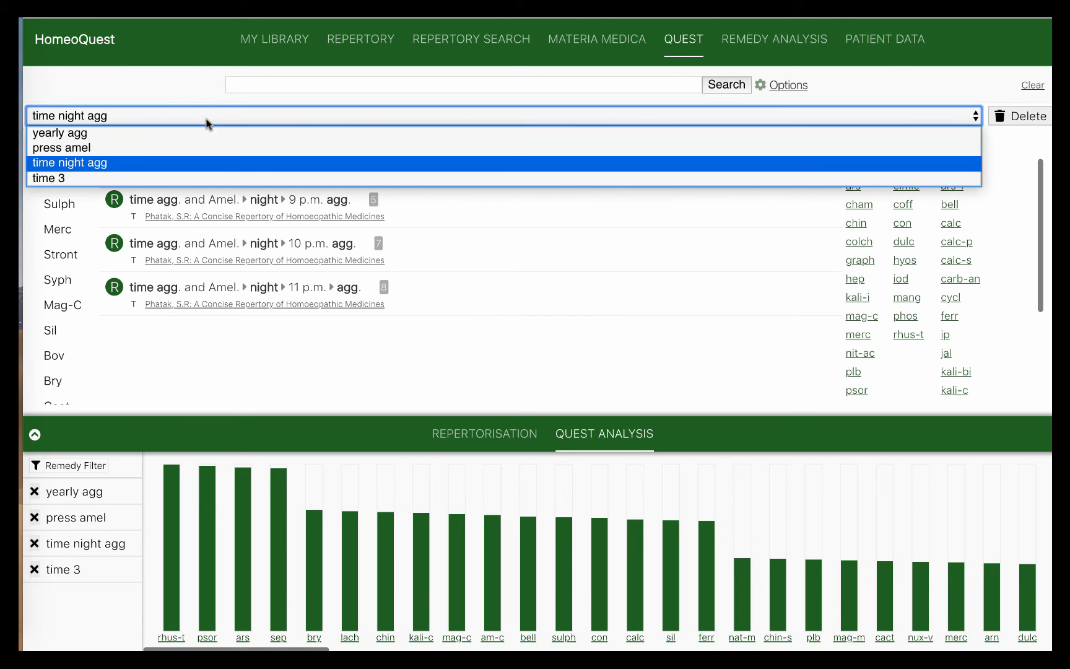
left_click(166, 175)
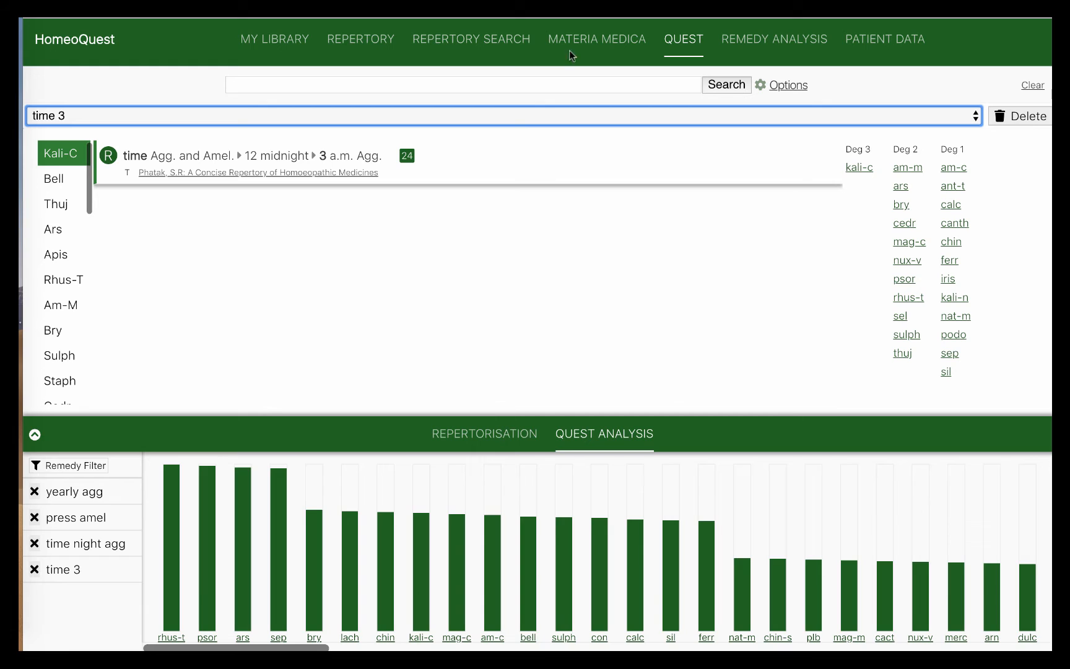
left_click(503, 48)
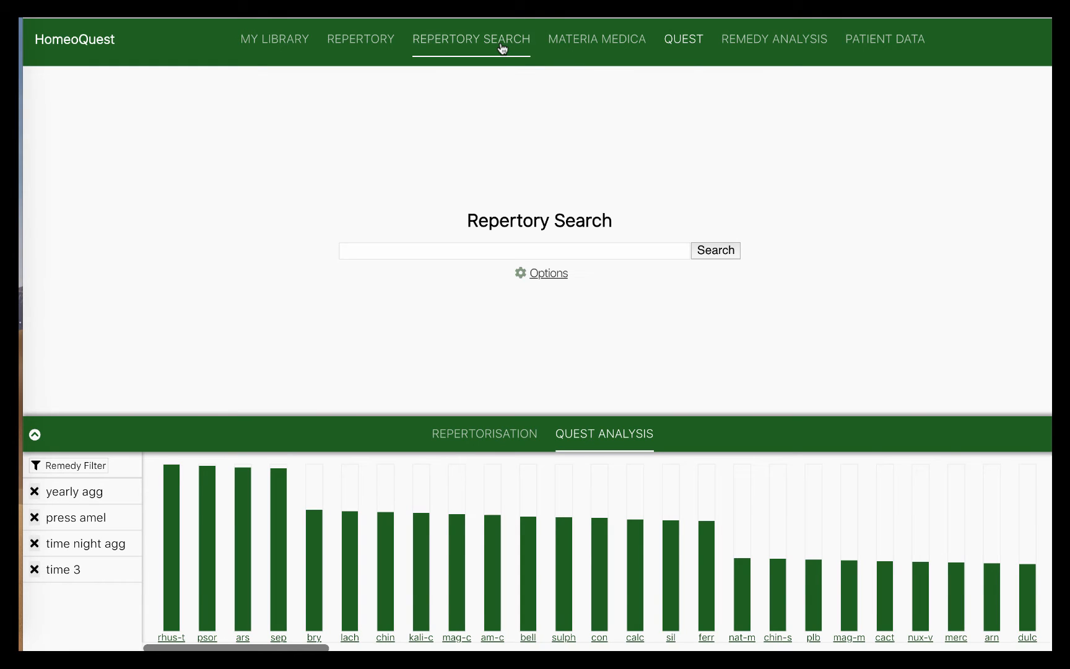
Display Sheet 1's repertorisation table, with rhus-t and ars tied at 7, chin and psor at 6
left_click(486, 437)
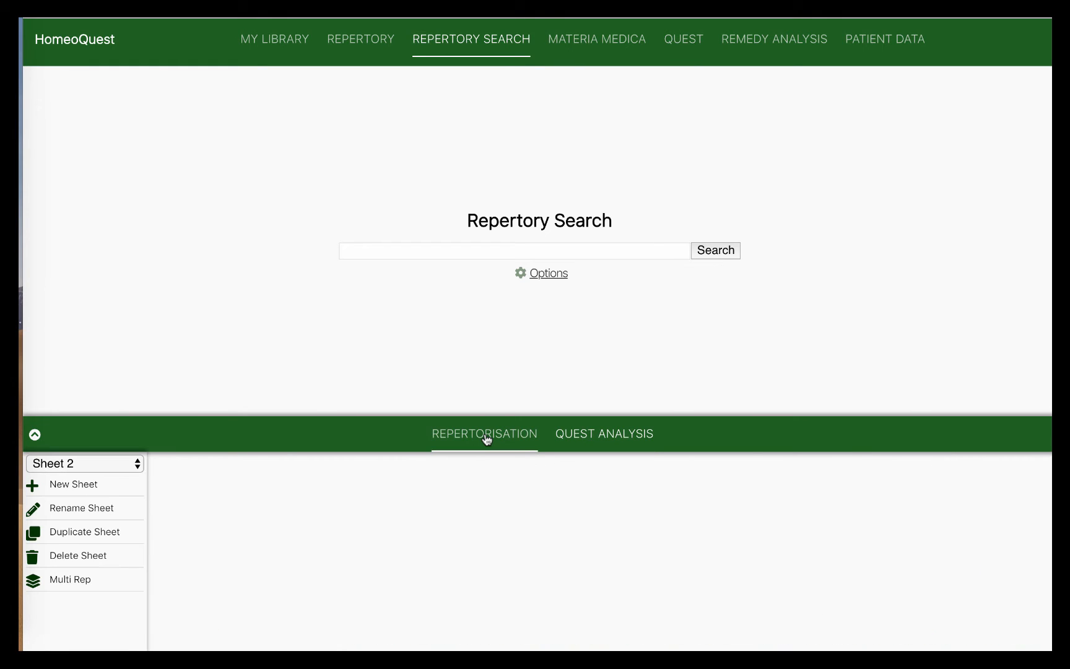
left_click(123, 465)
left_click(114, 479)
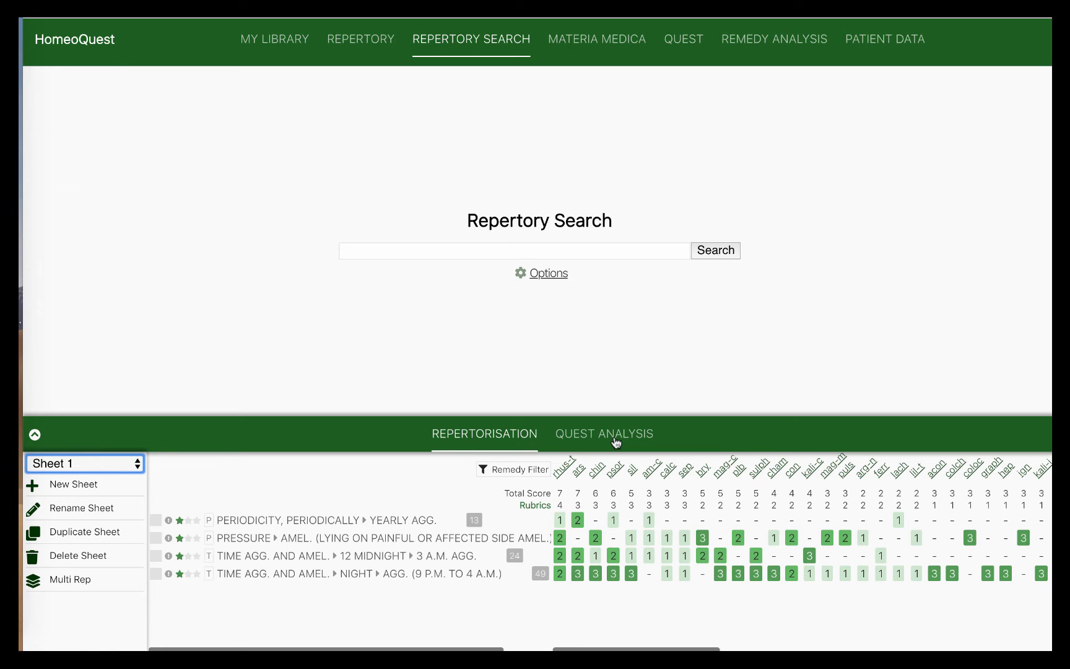
Open Remedy Analysis to contrast rhus-t against ars
left_click(784, 50)
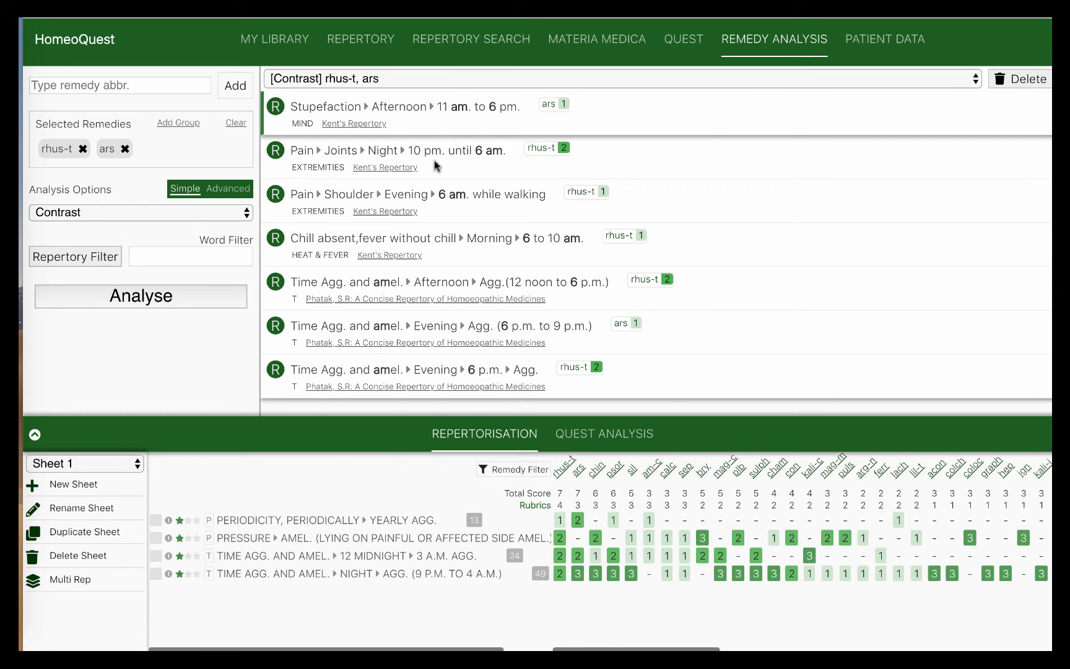
Review the seven rhus-t versus ars contrast rubrics and place the cursor in the Word Filter
left_click(196, 251)
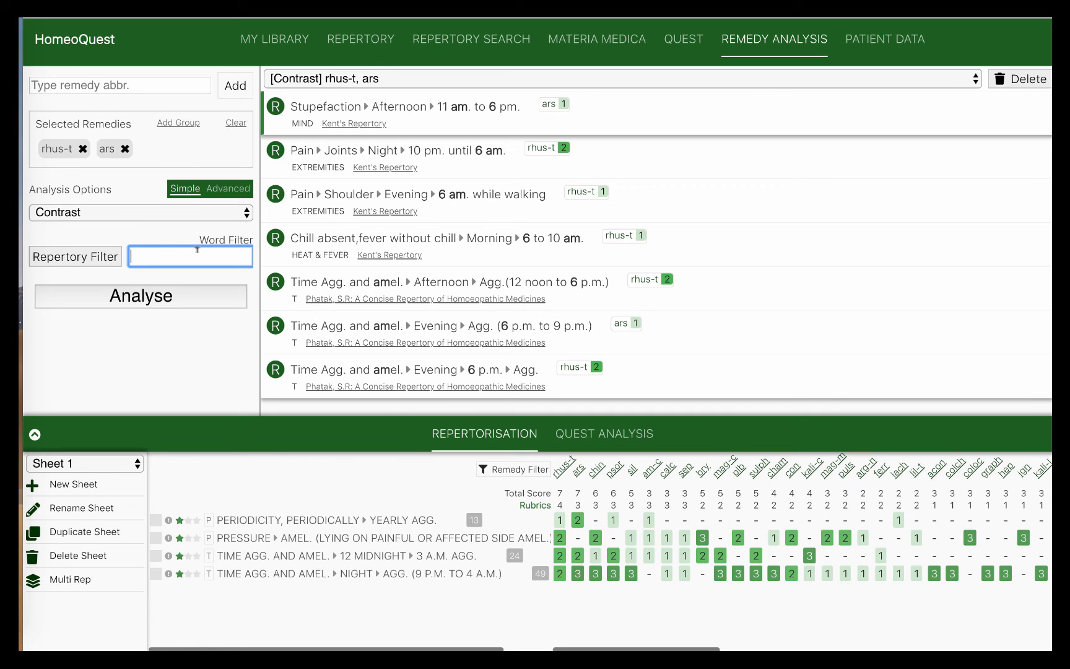
Filter the contrast rubrics by 'cold agg eye' and scroll through the matching eye rubrics
type("cold agg")
type("eye")
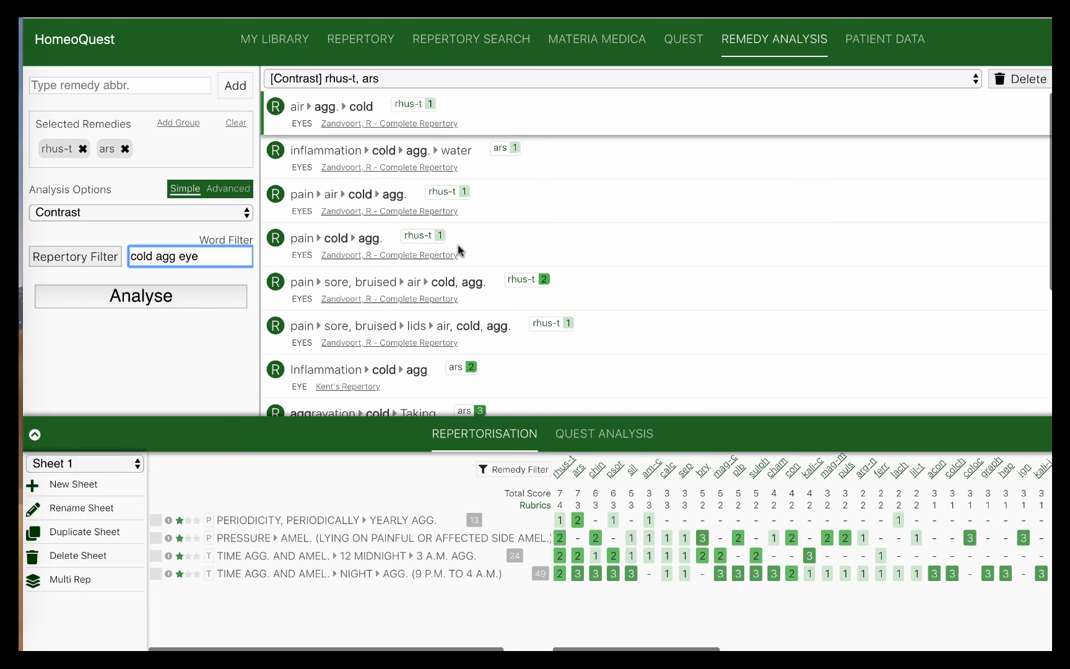
scroll(456, 245, "down", 1)
scroll(454, 214, "up", 1)
scroll(453, 221, "down", 1)
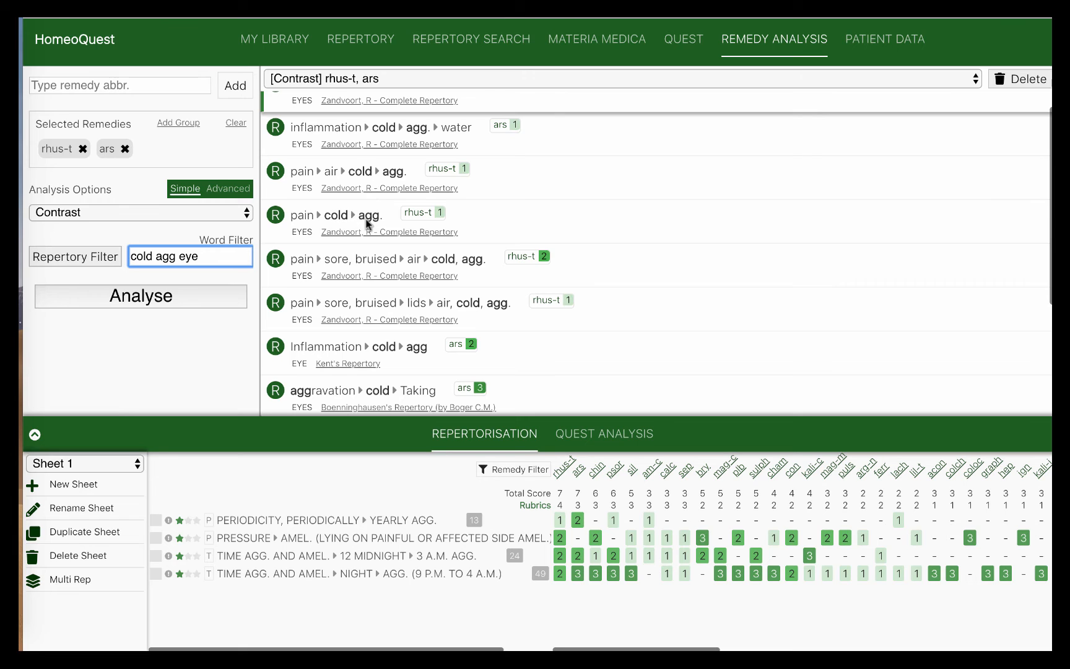
scroll(352, 222, "down", 1)
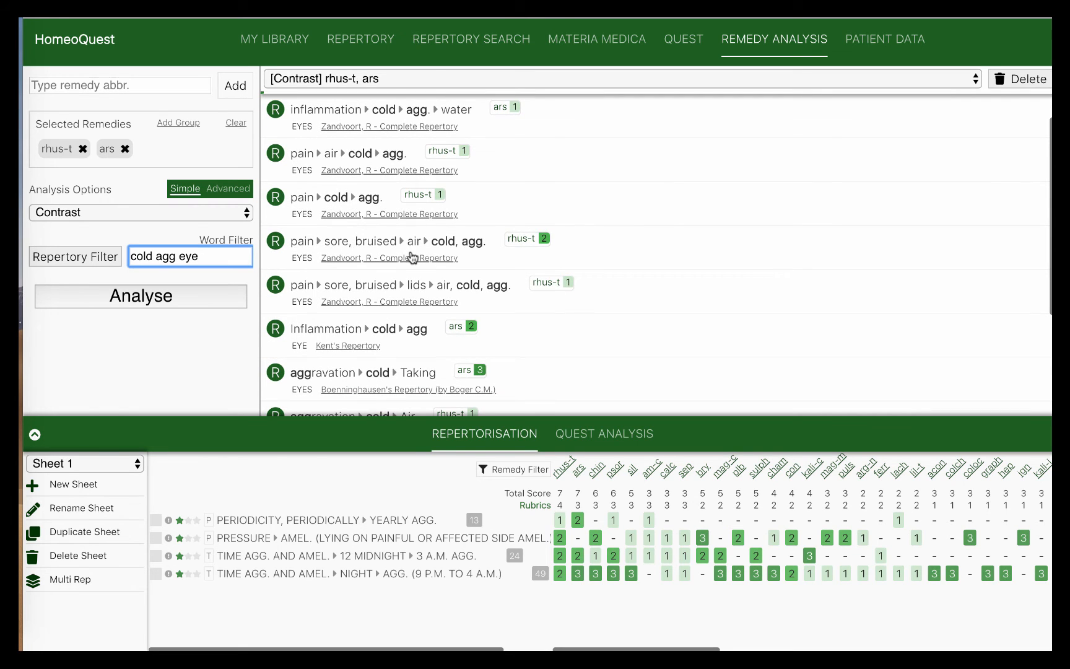
scroll(487, 253, "down", 2)
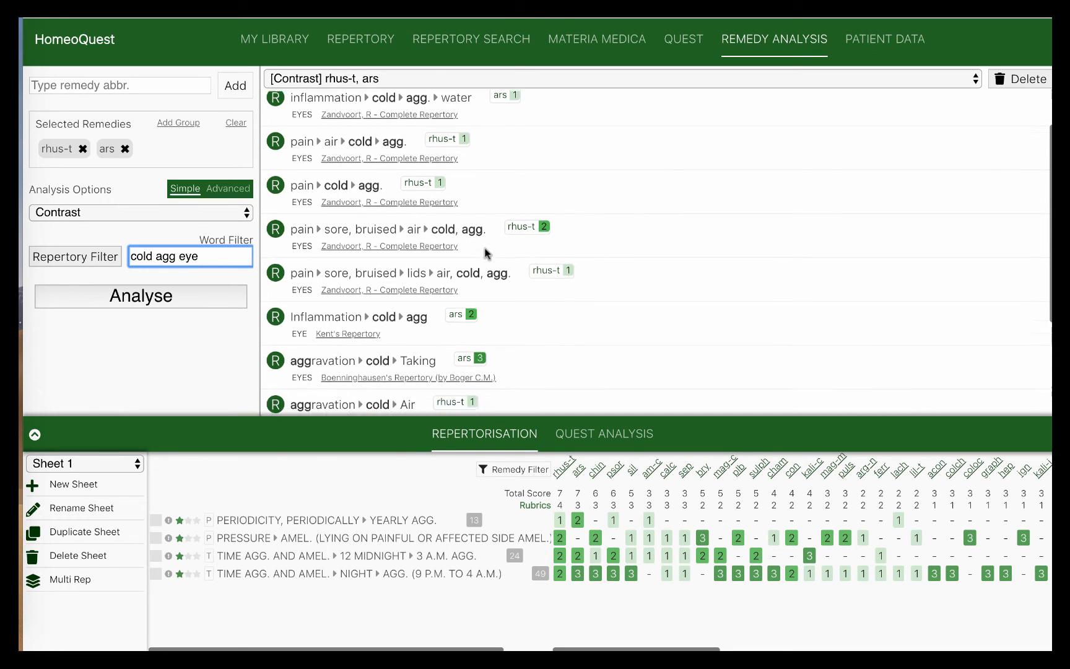
scroll(487, 253, "down", 2)
scroll(390, 291, "down", 1)
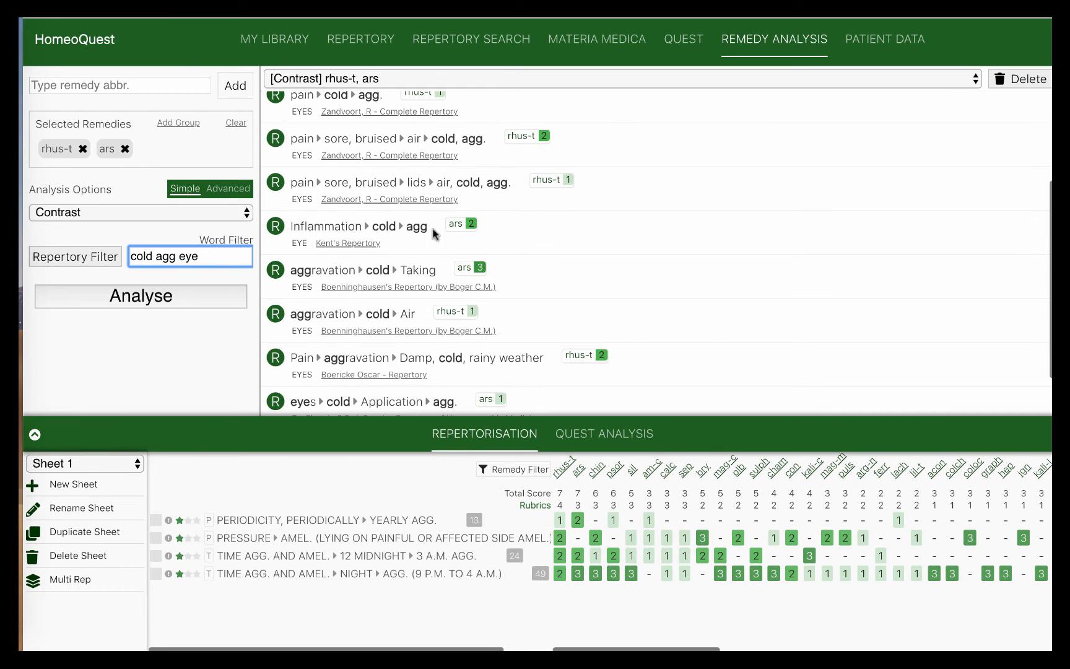
scroll(434, 232, "down", 1)
scroll(469, 289, "down", 1)
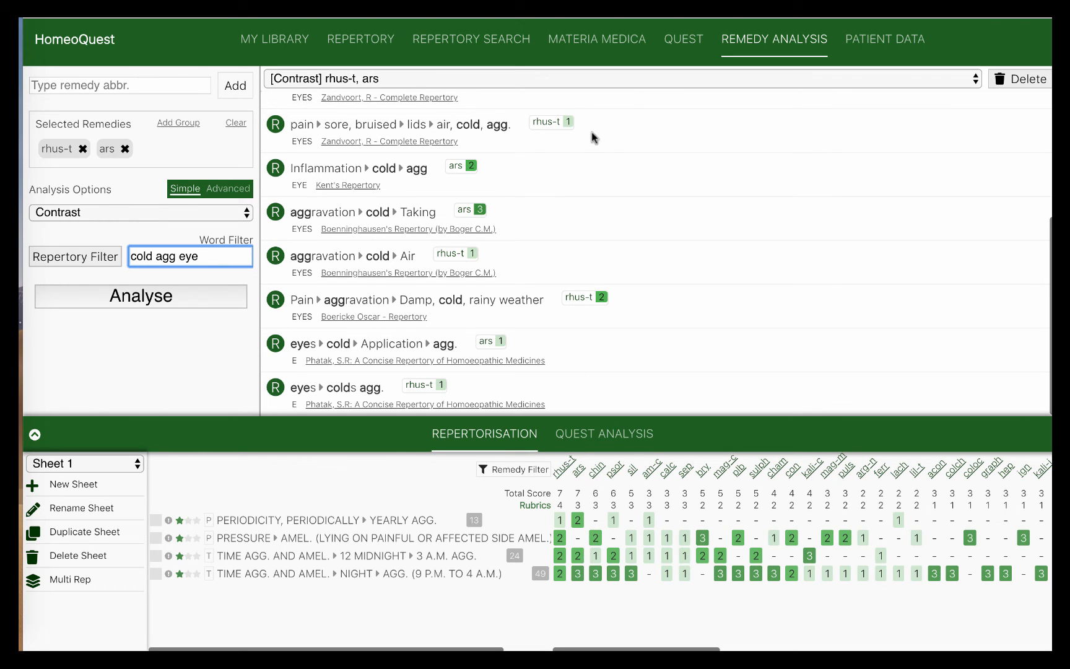
left_click(689, 50)
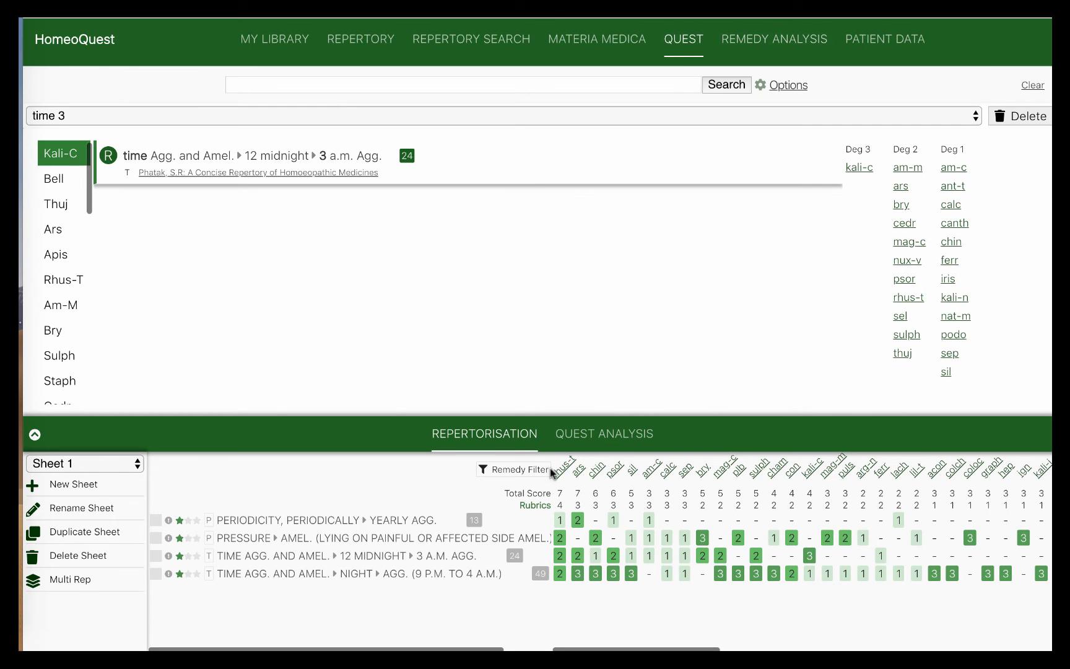
Open rhus-t's materia medica entry from the Quest Analysis bar chart
left_click(594, 433)
left_click(171, 637)
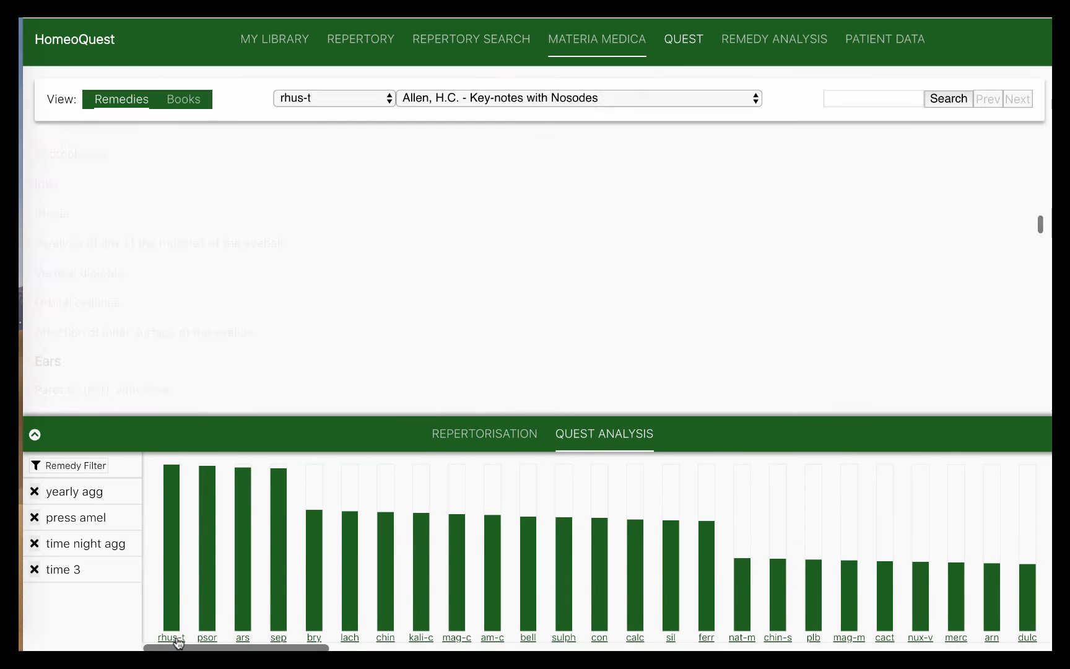
left_click(441, 101)
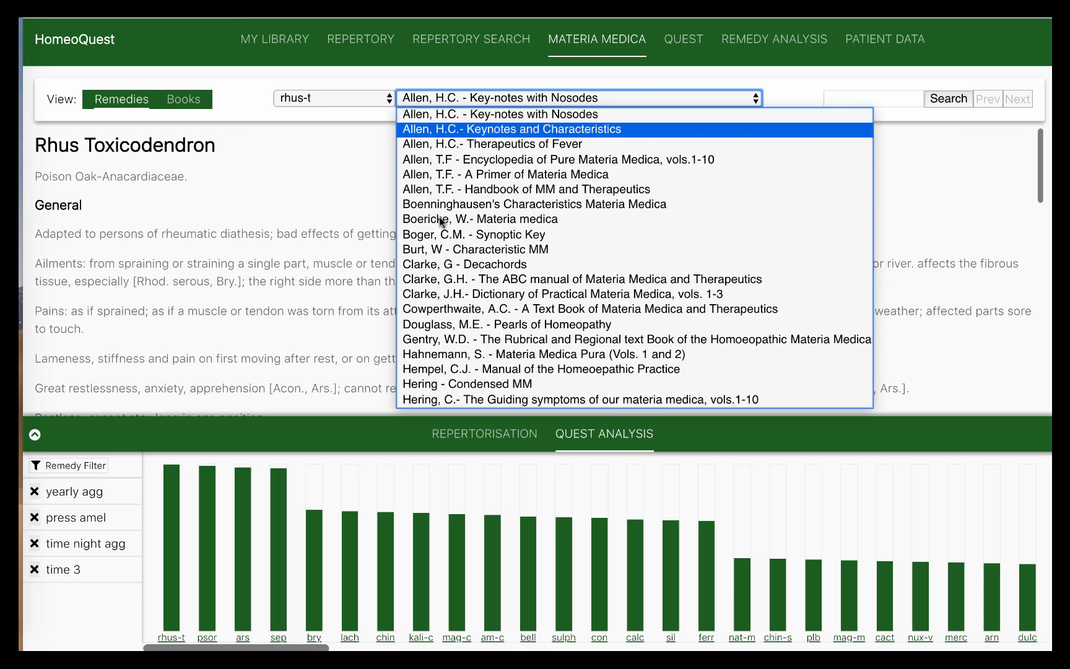
Choose Phatak, S.R. as the book and scroll to the Eyes section listing iritis
scroll(451, 355, "down", 5)
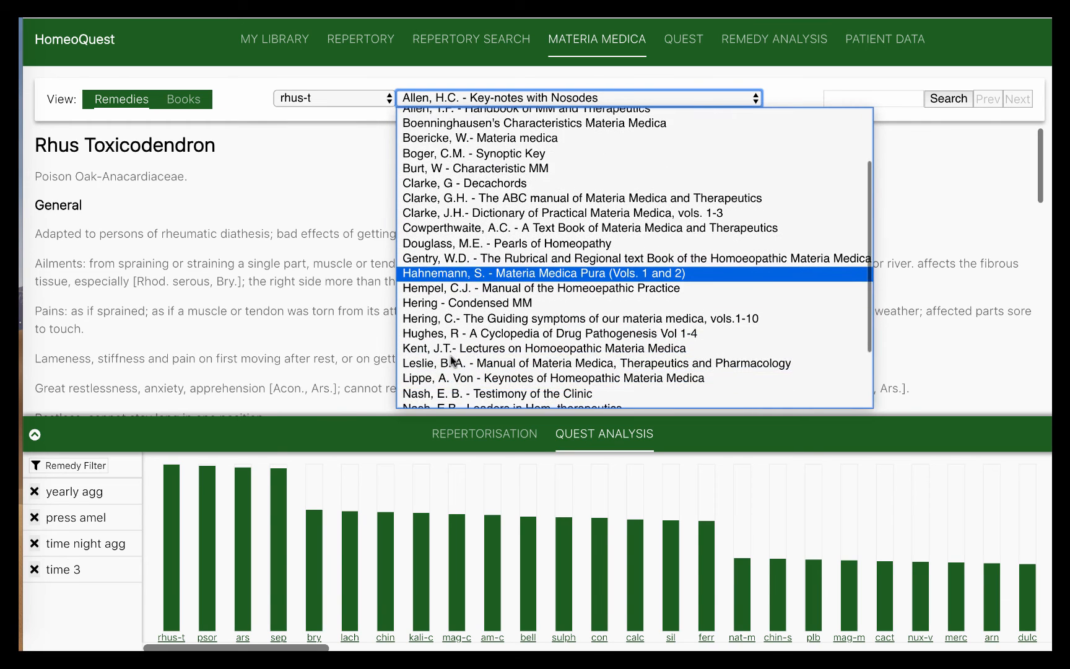
left_click(447, 366)
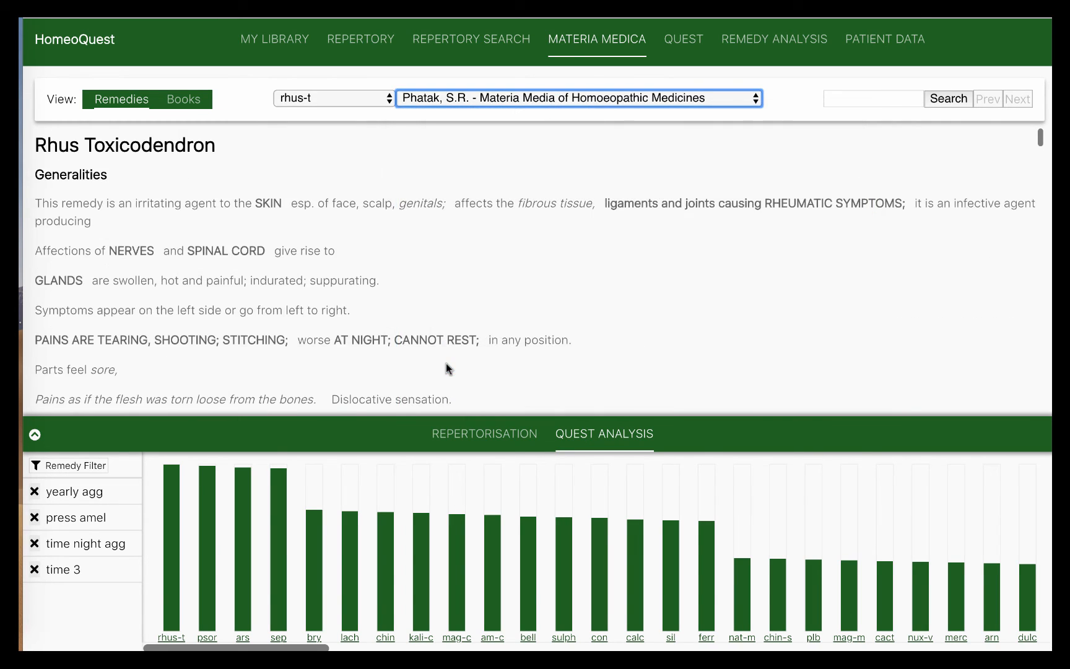
scroll(445, 359, "down", 10)
scroll(435, 324, "down", 10)
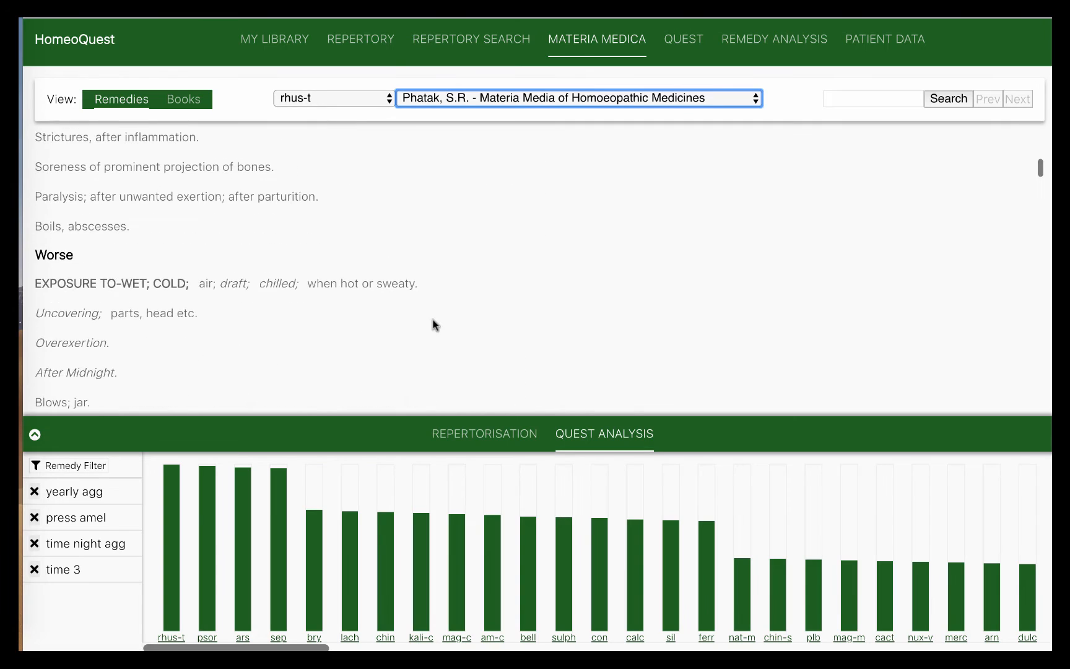
scroll(435, 324, "down", 10)
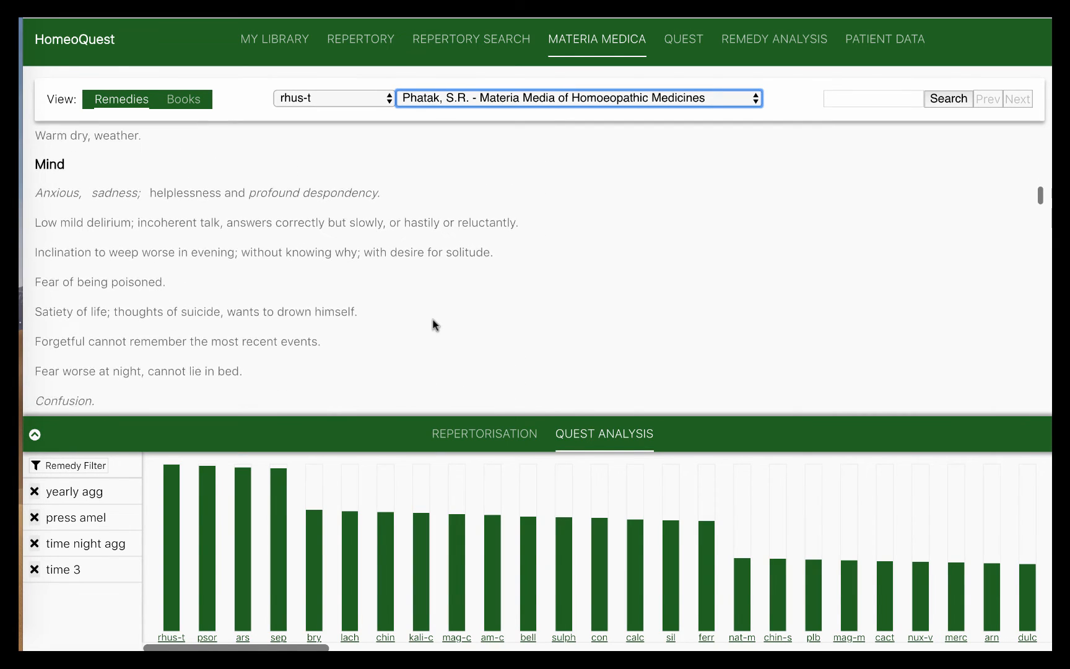
scroll(435, 324, "down", 5)
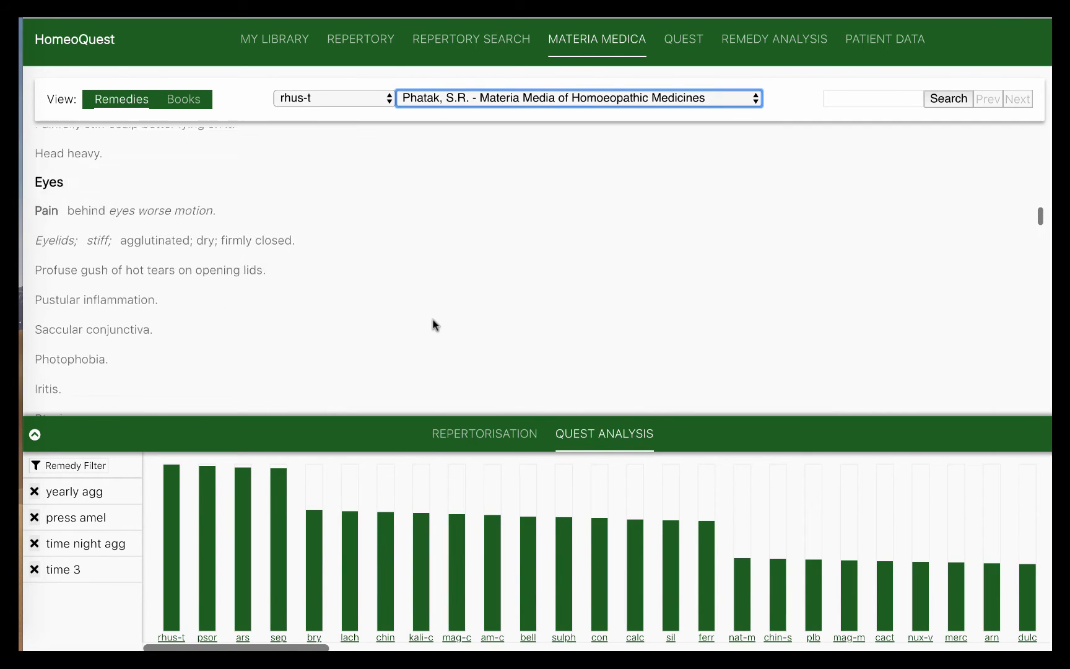
scroll(115, 236, "down", 1)
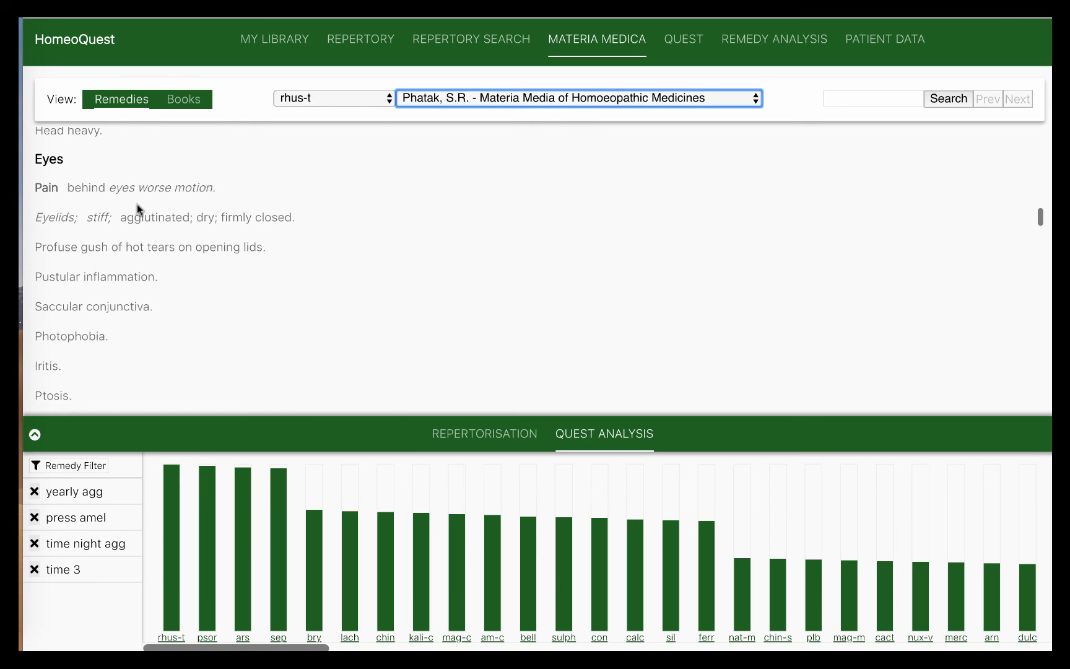
scroll(138, 204, "down", 2)
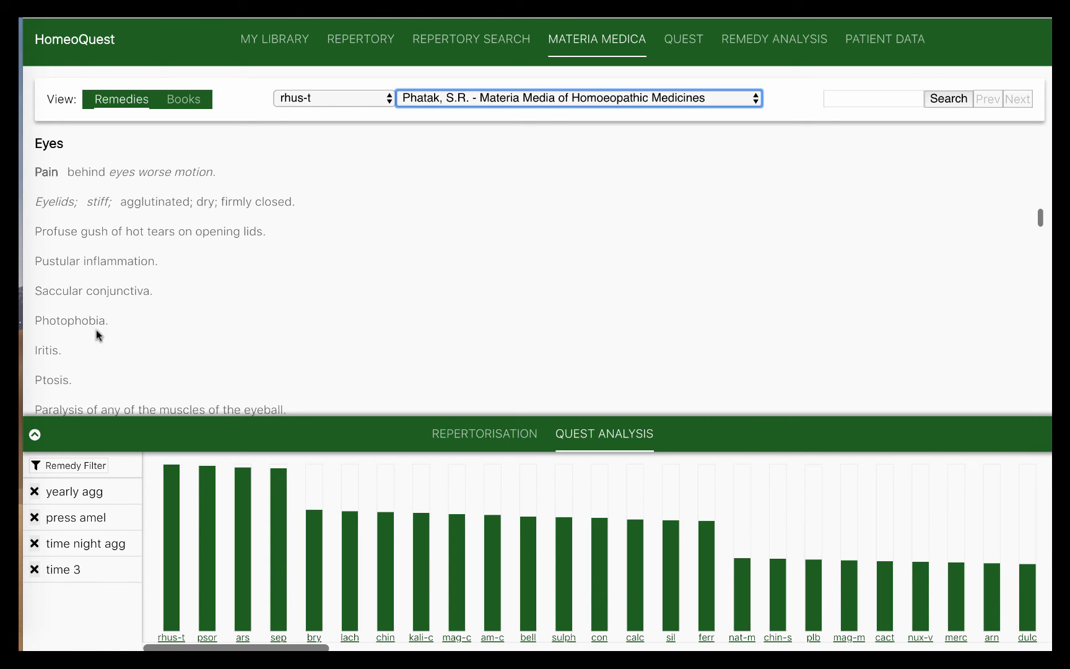
scroll(72, 358, "down", 3)
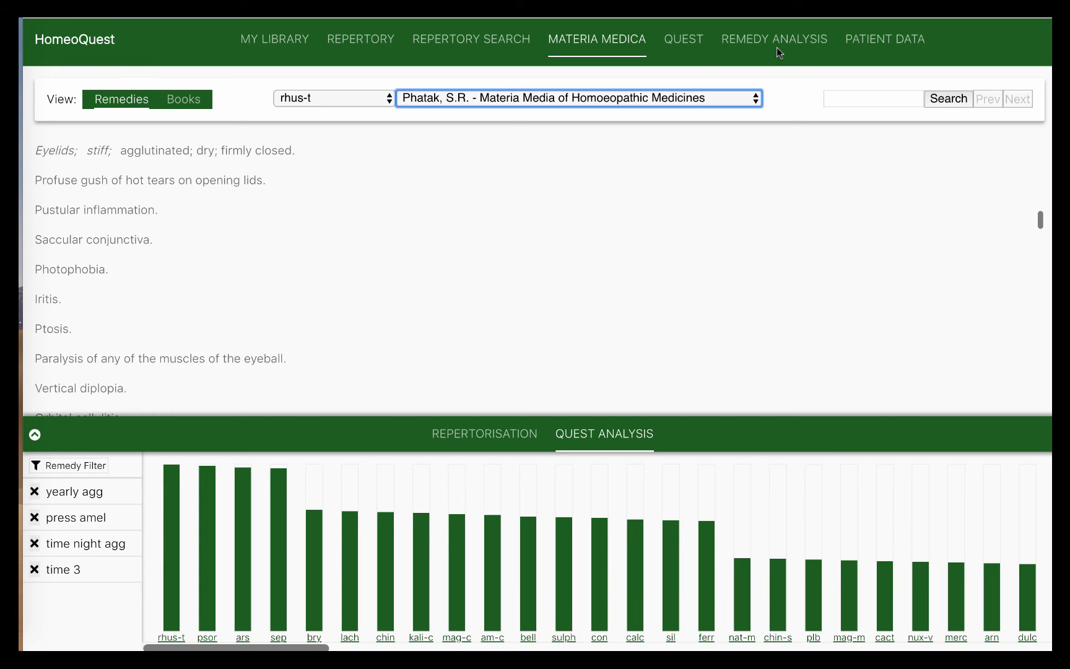
Open Patient Data and scroll through the case analysis notes
left_click(891, 43)
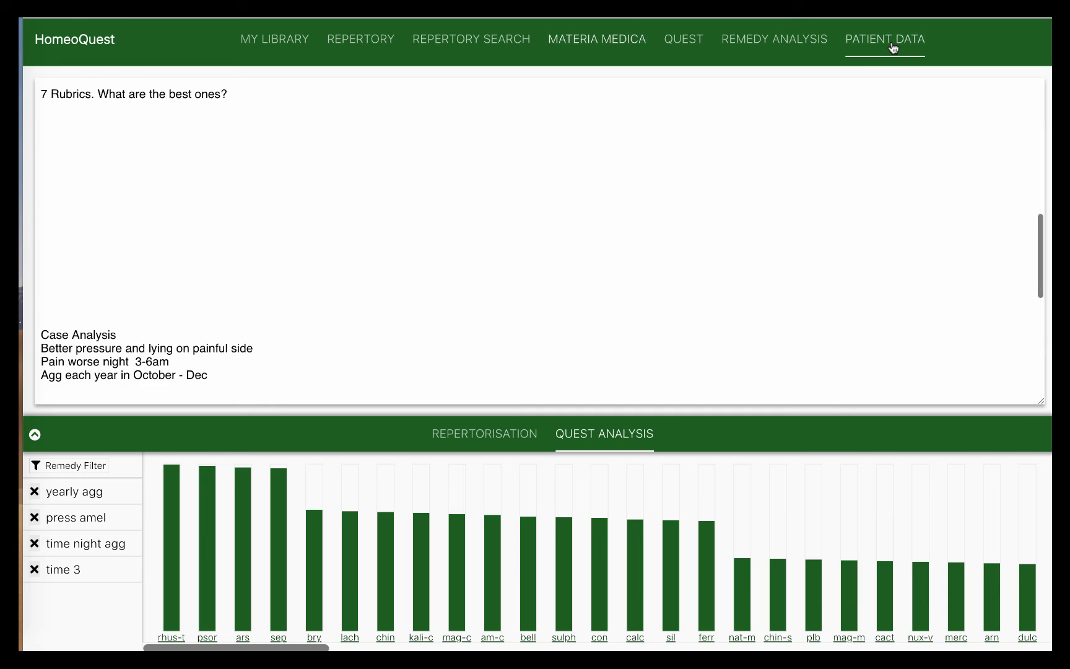
scroll(622, 277, "down", 2)
scroll(623, 277, "down", 6)
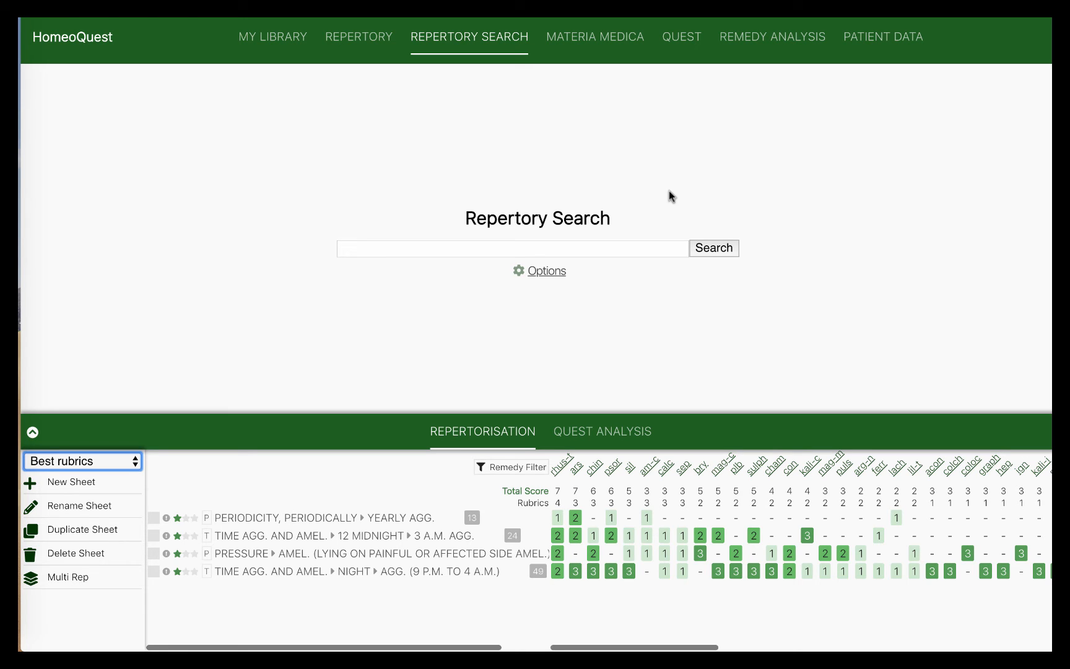
Switch to the All rubrics sheet and scroll its eye and modality rubrics
left_click(136, 463)
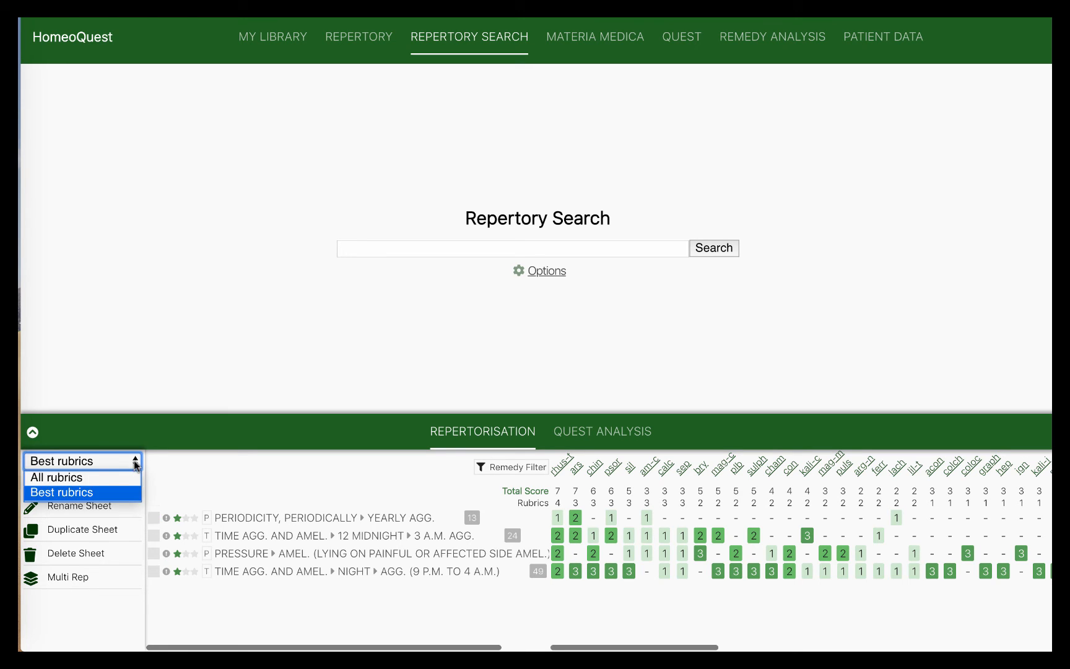
left_click(116, 478)
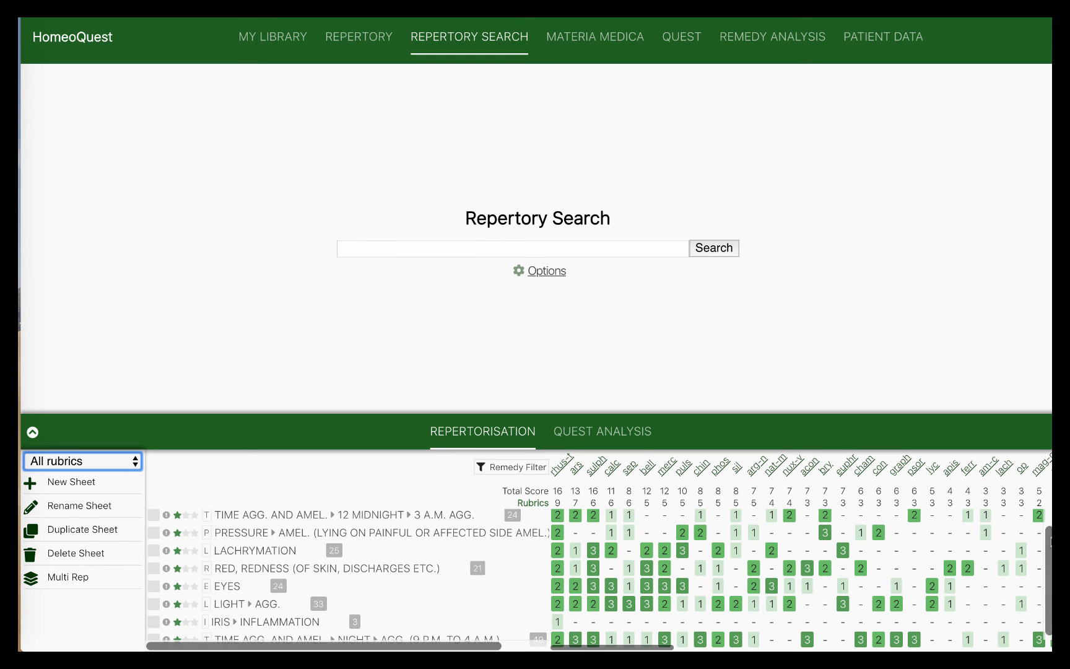
scroll(1046, 576, "up", 1)
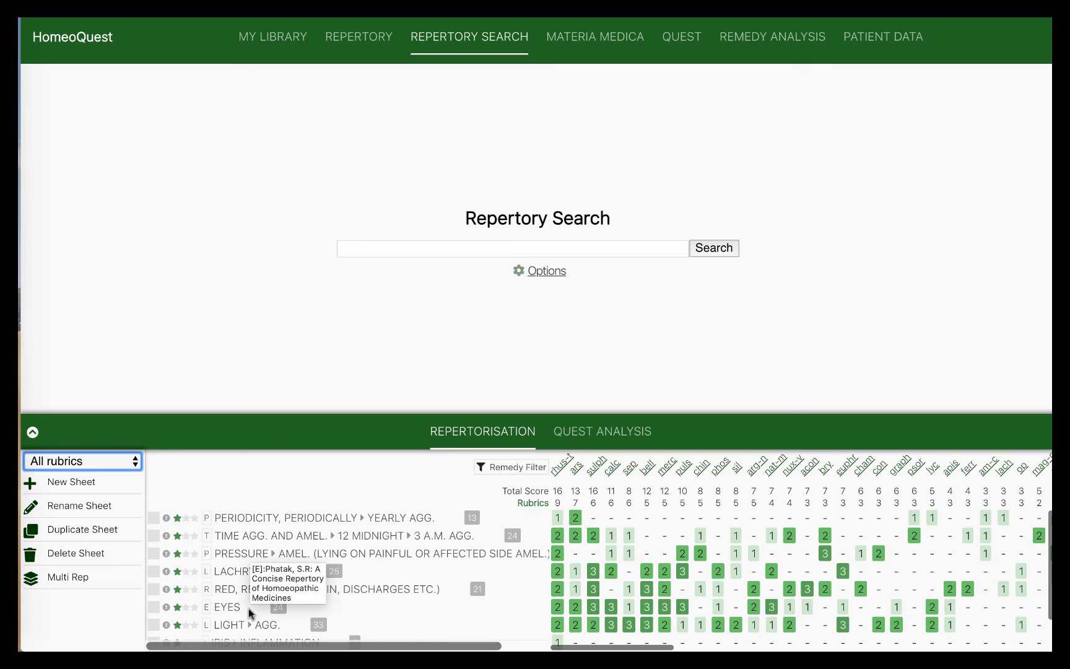
Show the remedy bar chart, then open the Quest page with the iri search results
left_click(585, 435)
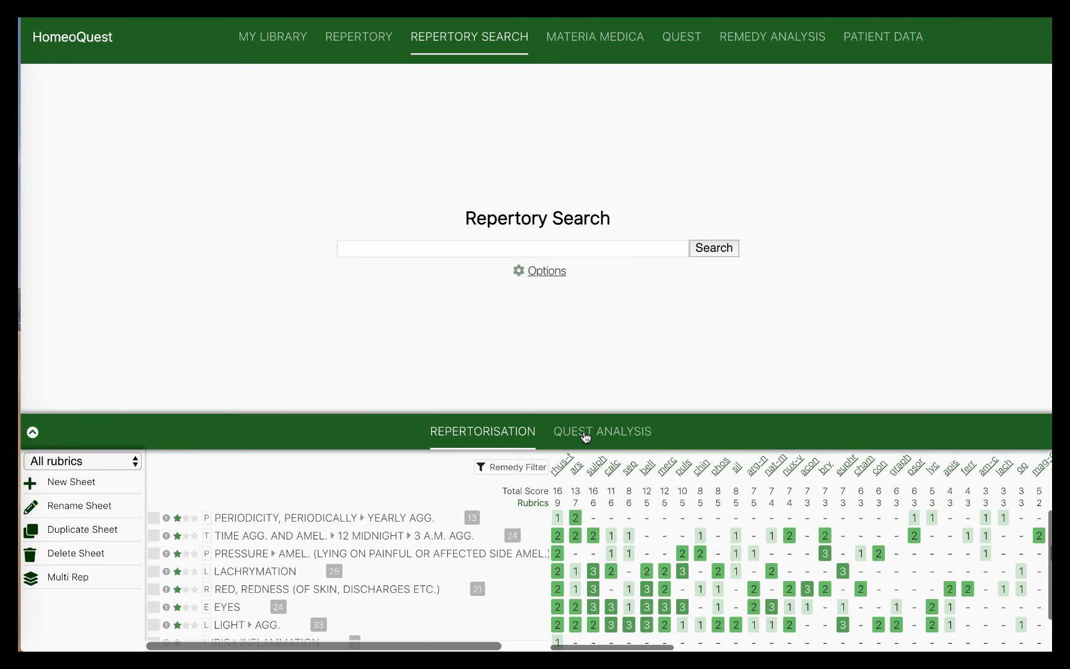
left_click(676, 40)
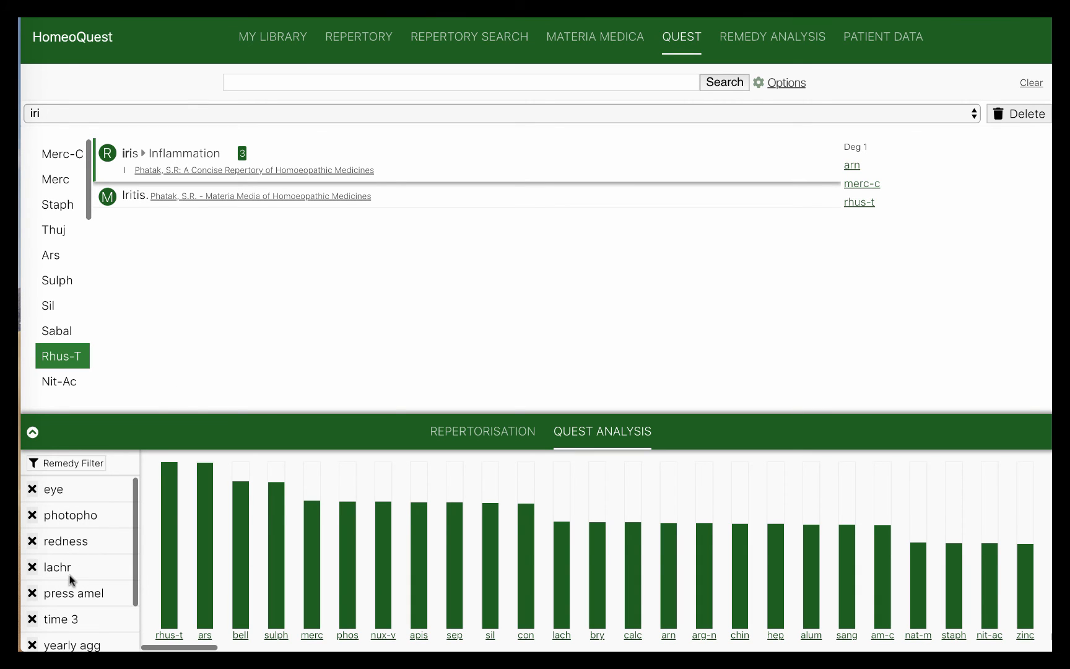
scroll(78, 574, "down", 2)
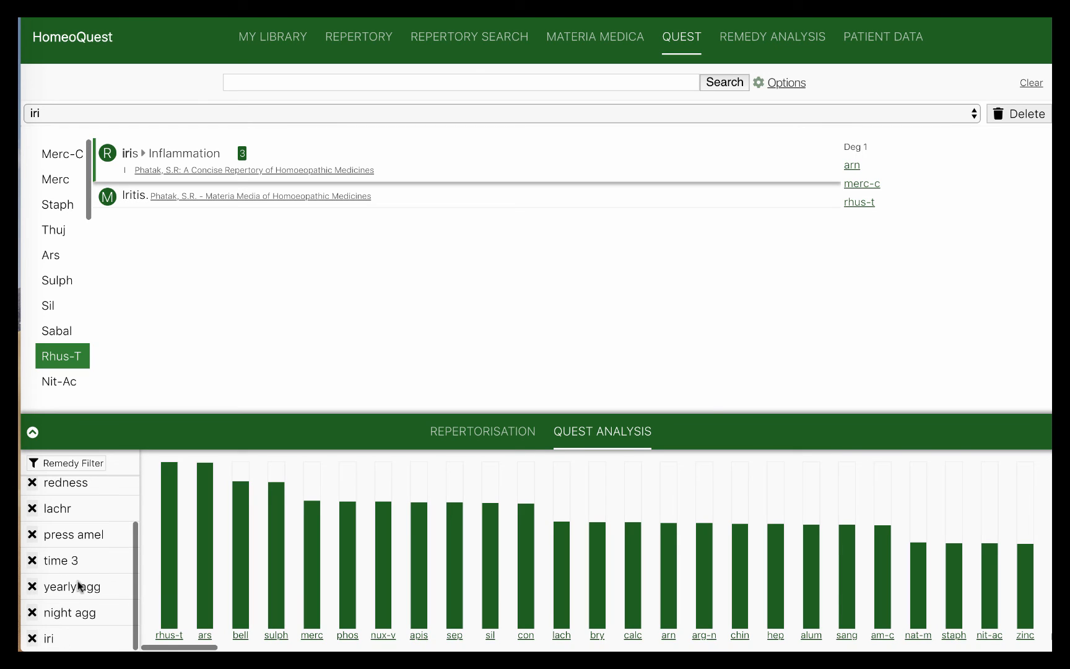
scroll(96, 617, "up", 2)
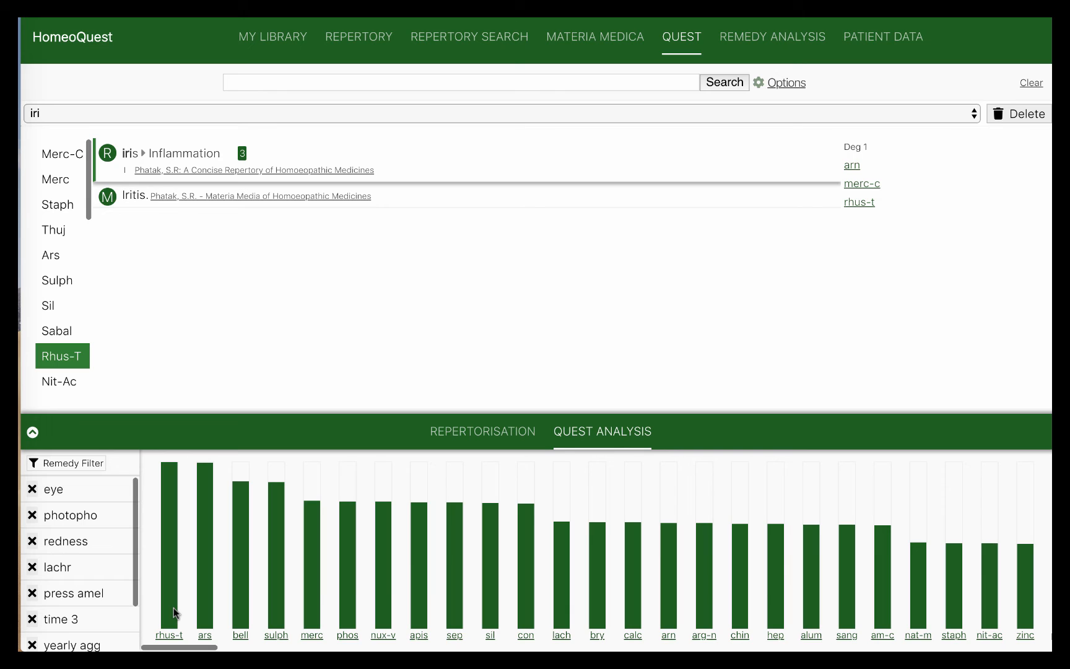
Restore the All rubrics table under the iri results, rhus-t leading at 16
left_click(487, 436)
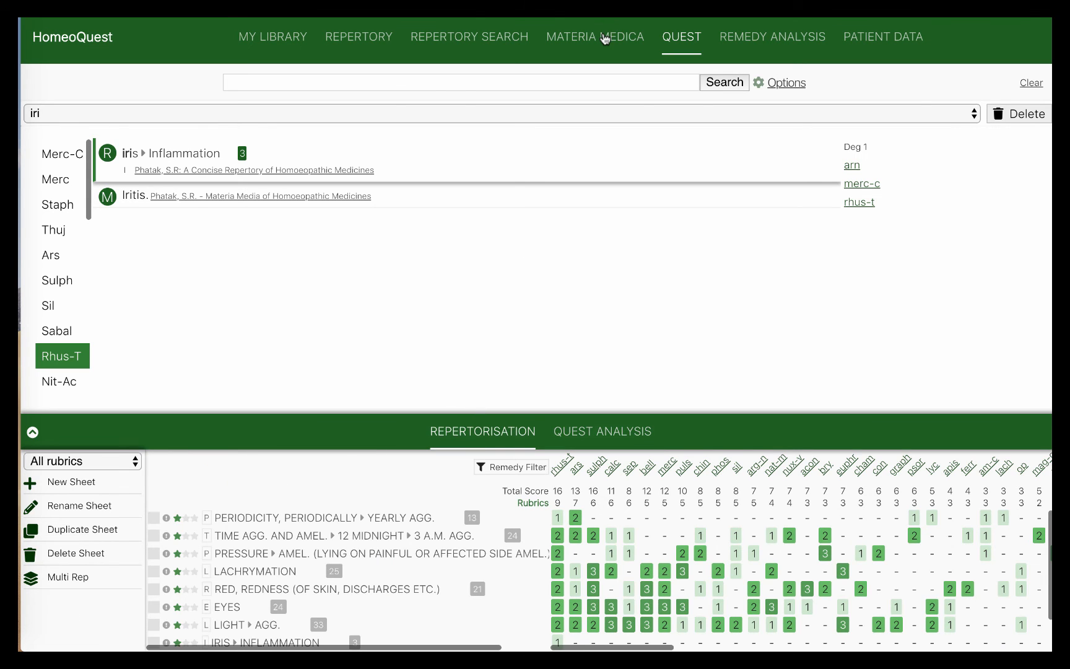
left_click(605, 26)
left_click(685, 44)
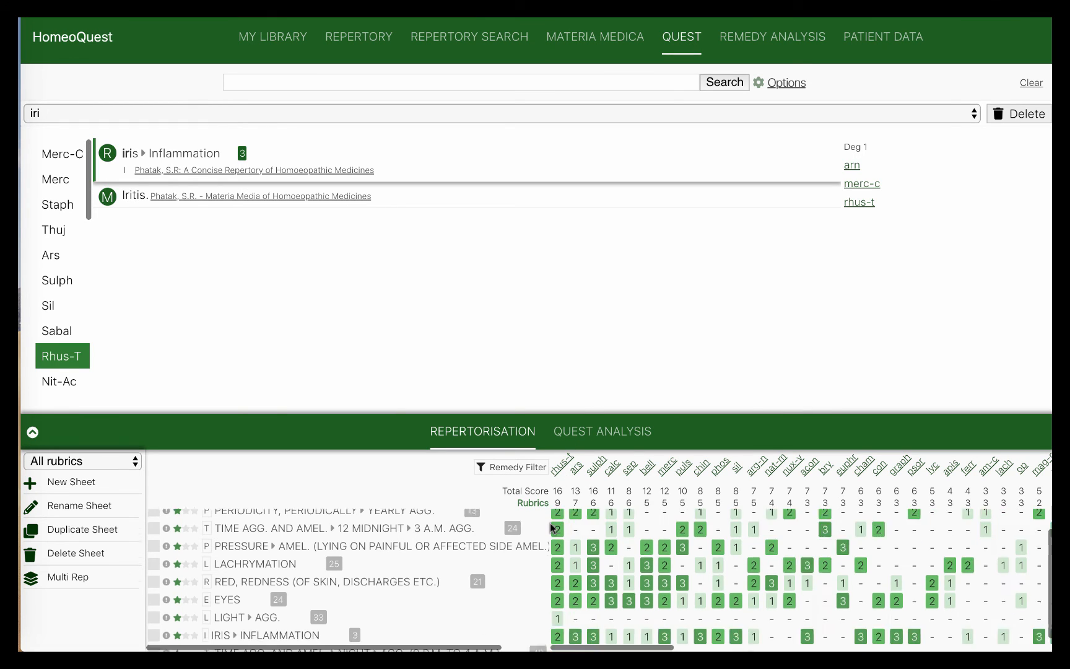
scroll(550, 523, "down", 1)
scroll(549, 522, "up", 1)
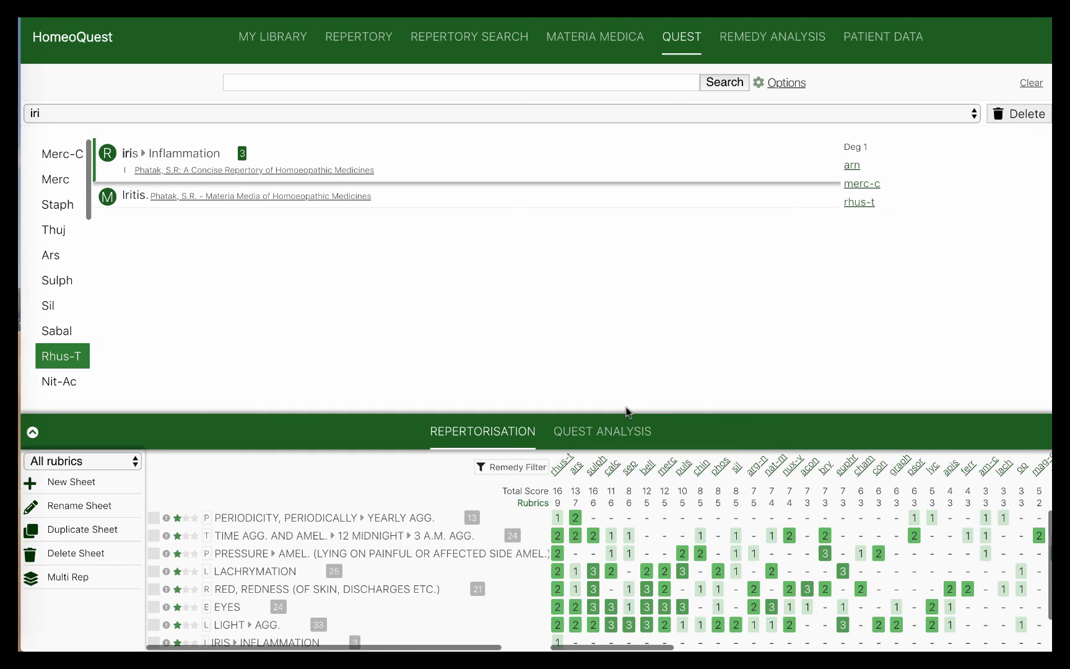
left_click(621, 431)
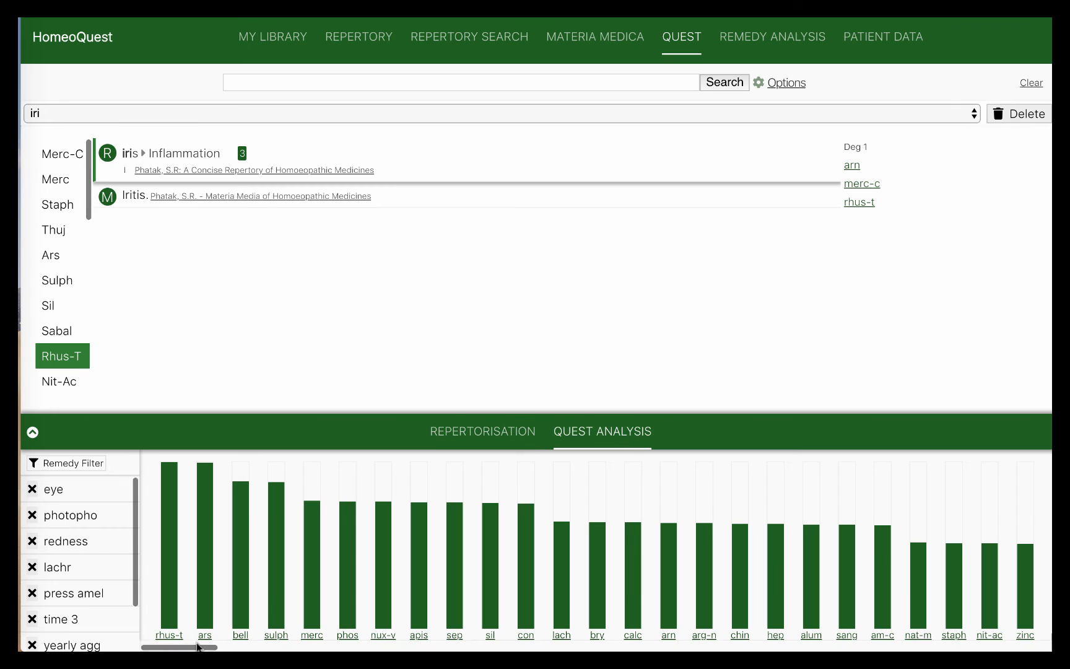
left_click(466, 437)
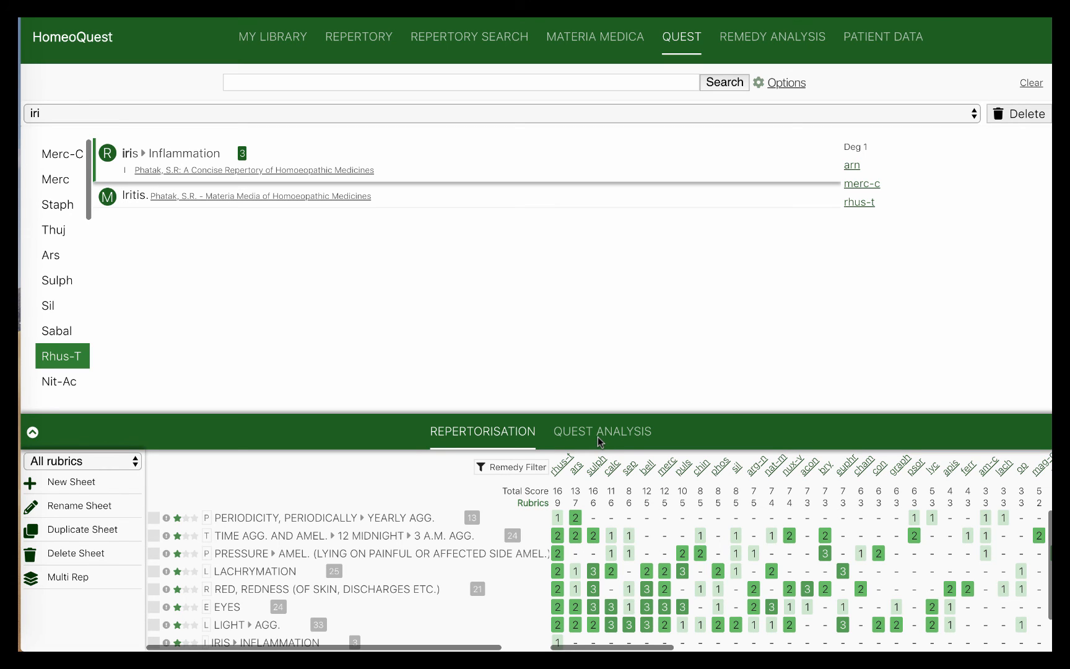
Select Best rubrics in the sheet dropdown, ranking rhus-t and ars at 7
left_click(103, 458)
left_click(89, 493)
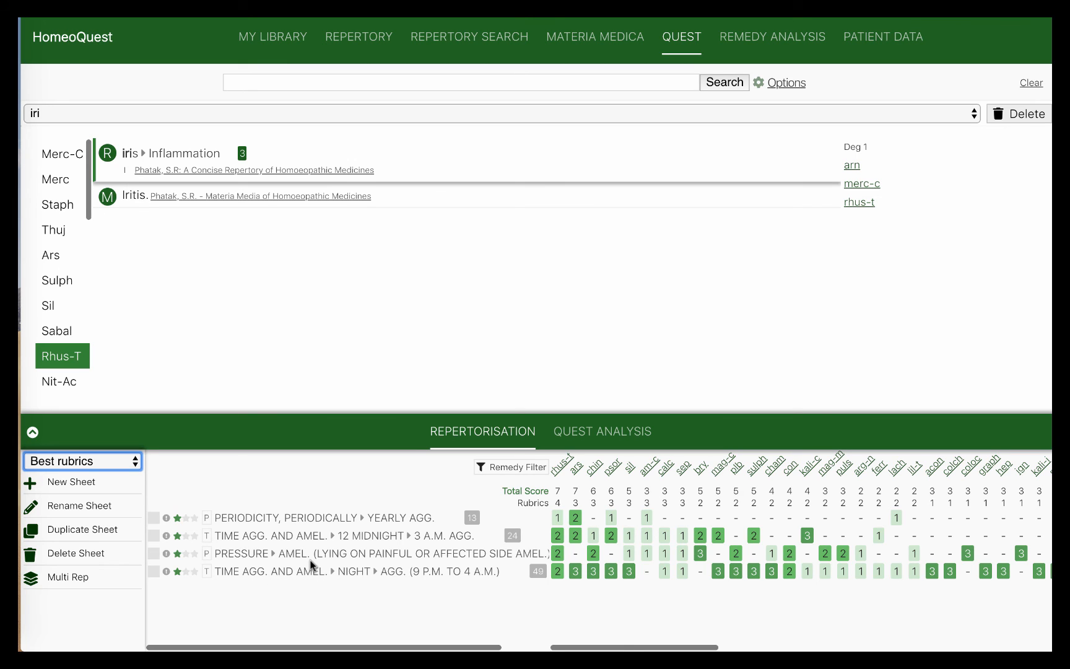
Return to All rubrics and chart its remedies, with rhus-t and ars leading
left_click(48, 459)
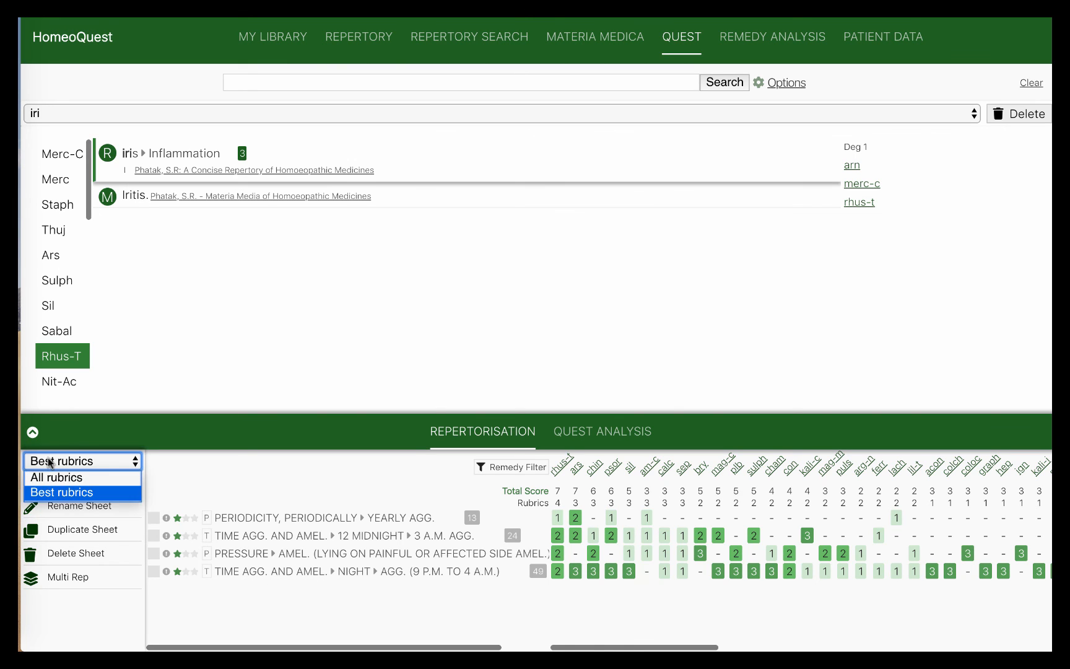
left_click(49, 476)
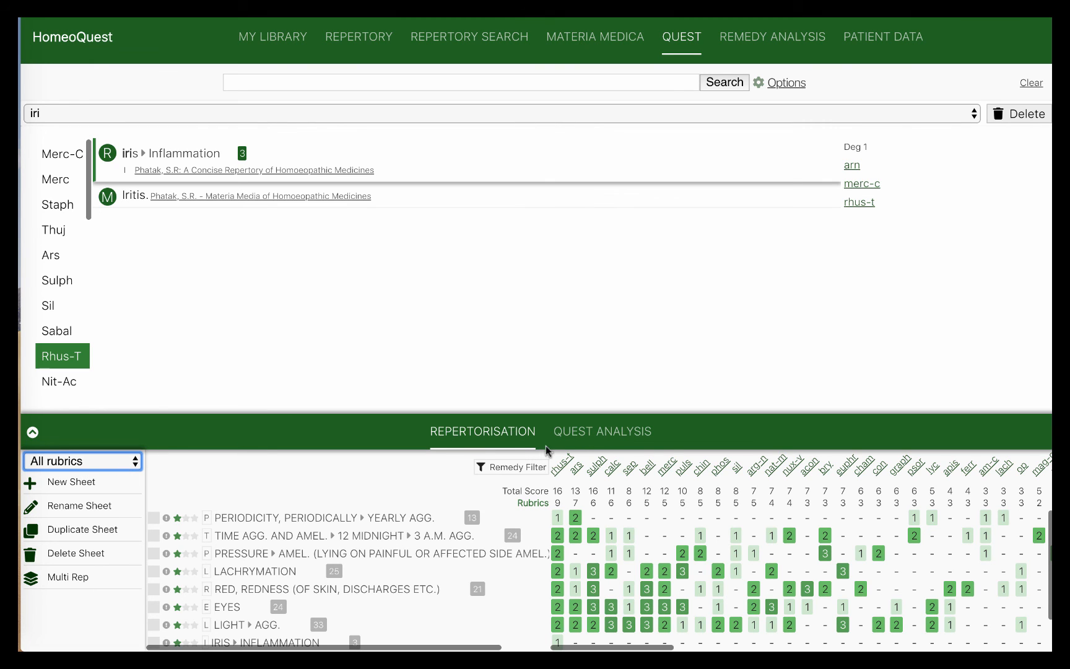
left_click(593, 435)
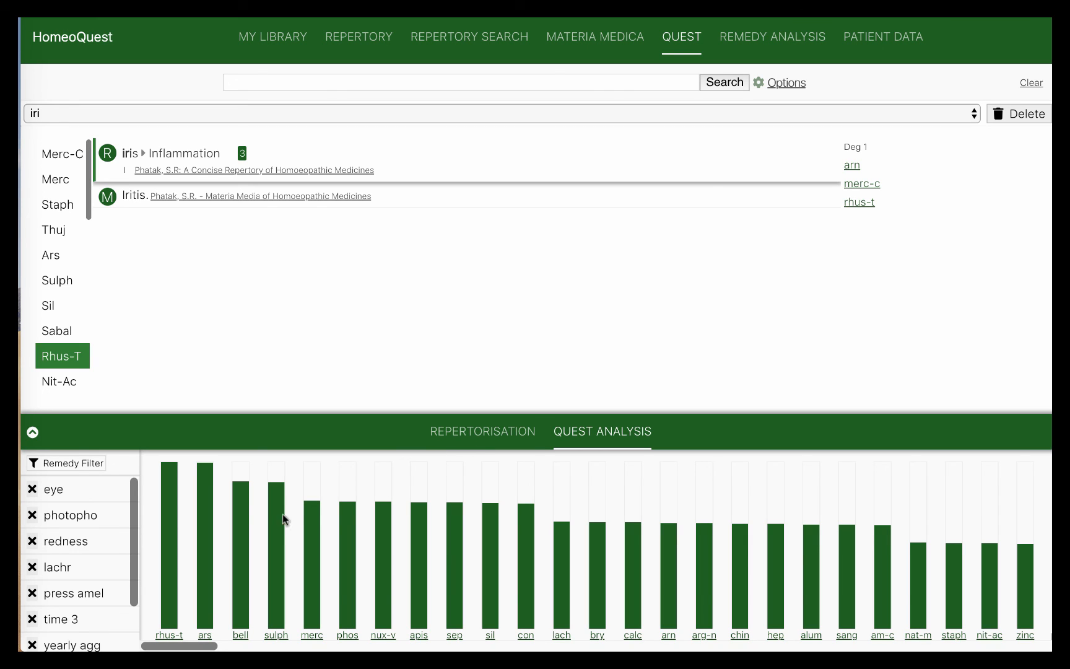
Compare the Best rubrics sheet in the Quest Analysis bar chart
left_click(513, 432)
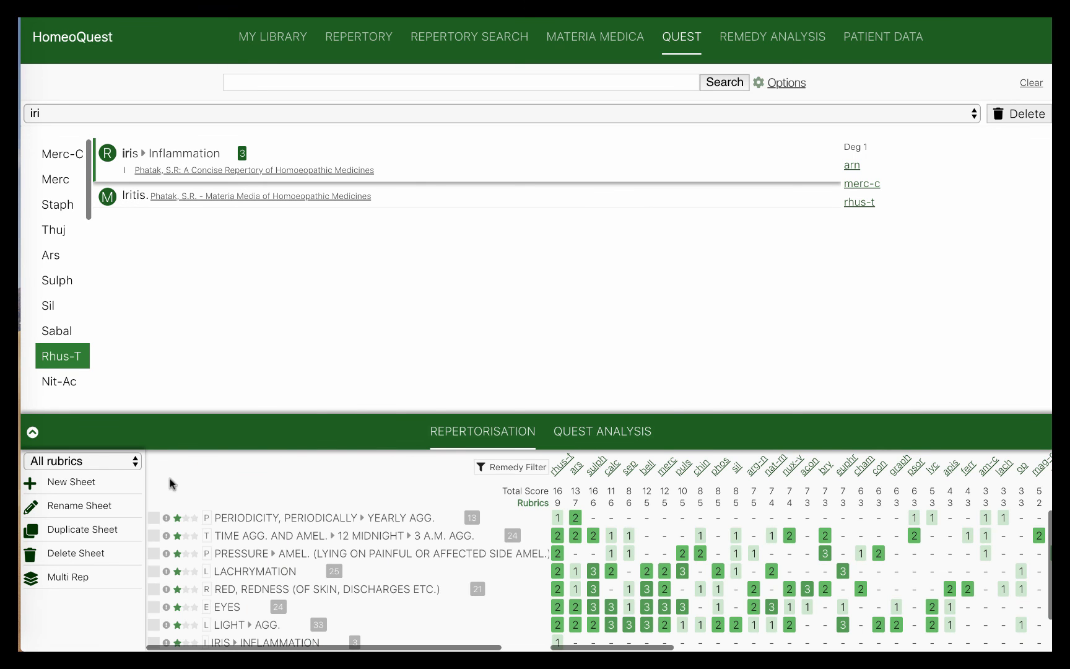
left_click(78, 464)
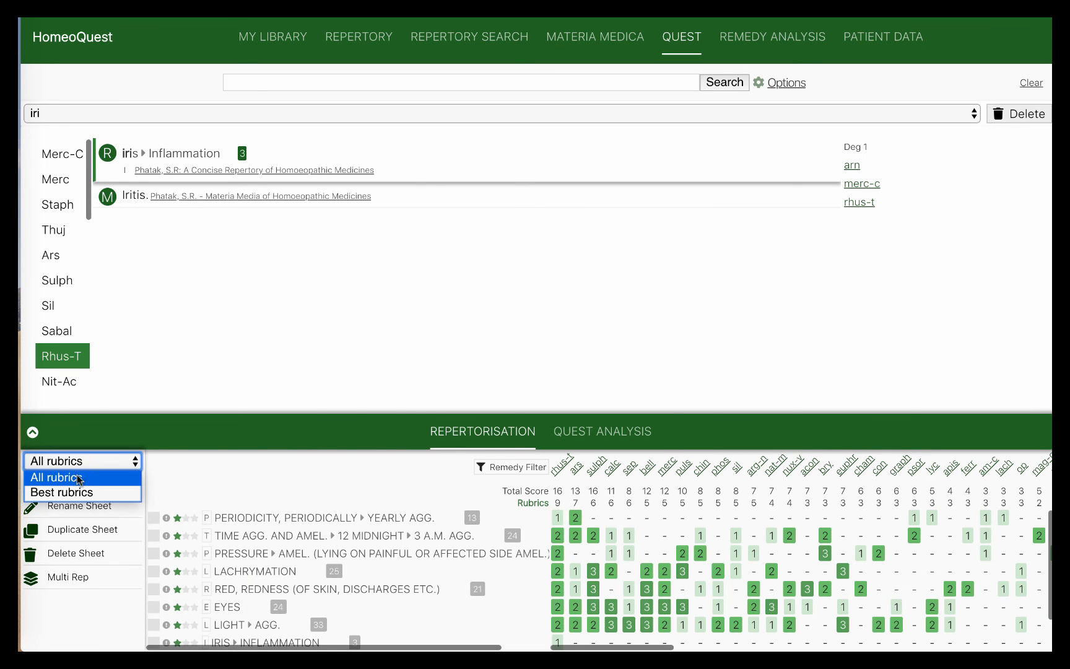
left_click(78, 488)
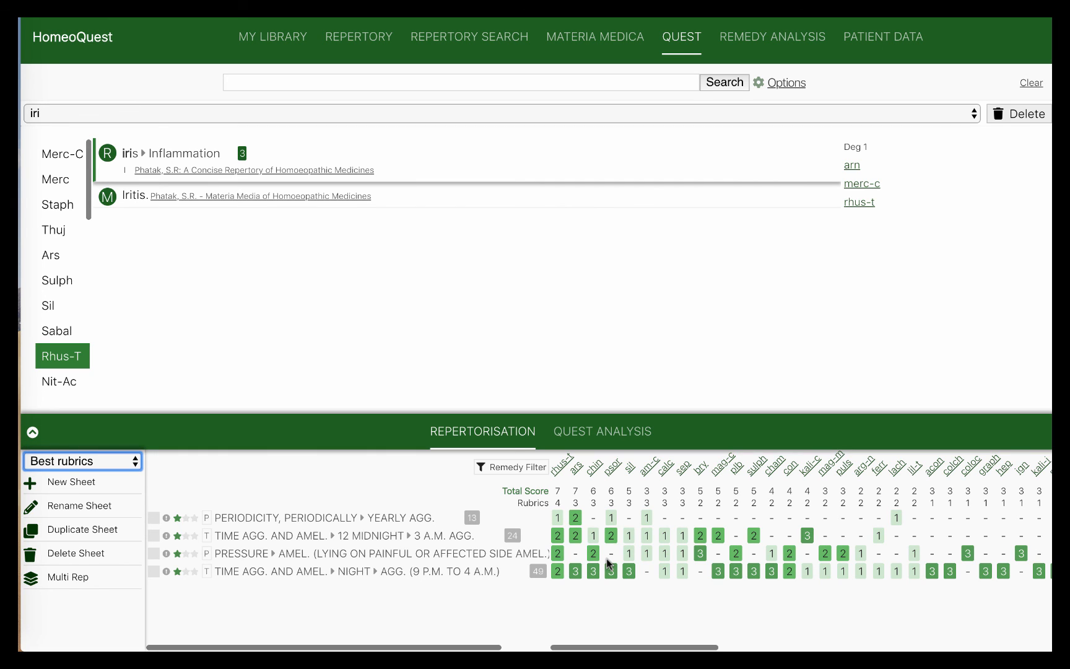
left_click(558, 432)
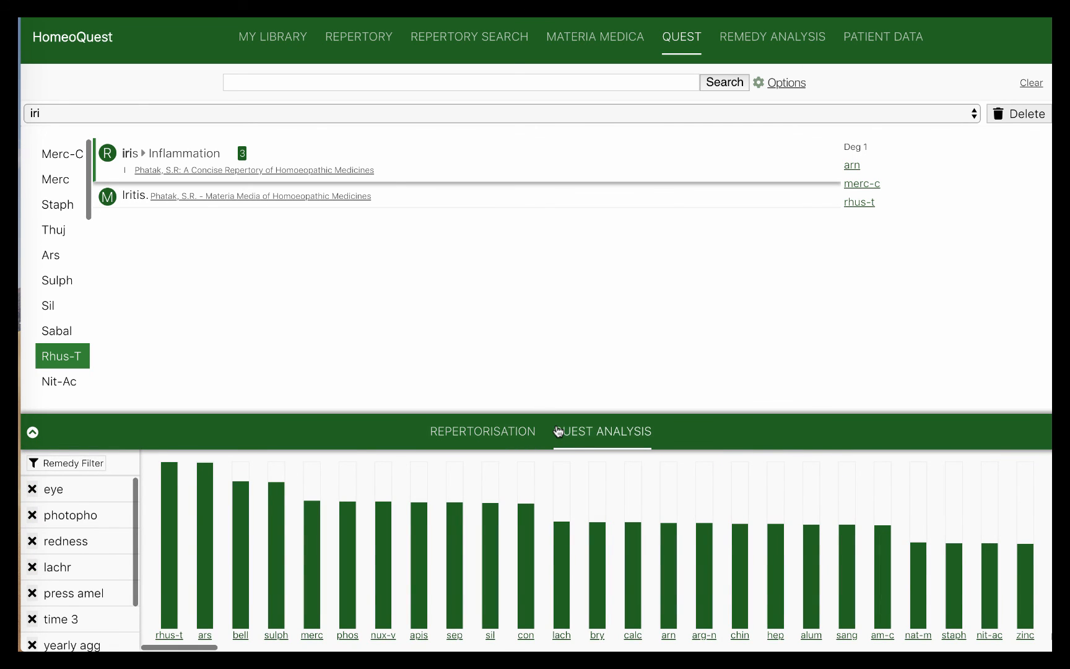
Show the All rubrics table again, rhus-t scoring 16 across 9 rubrics
left_click(522, 430)
left_click(78, 459)
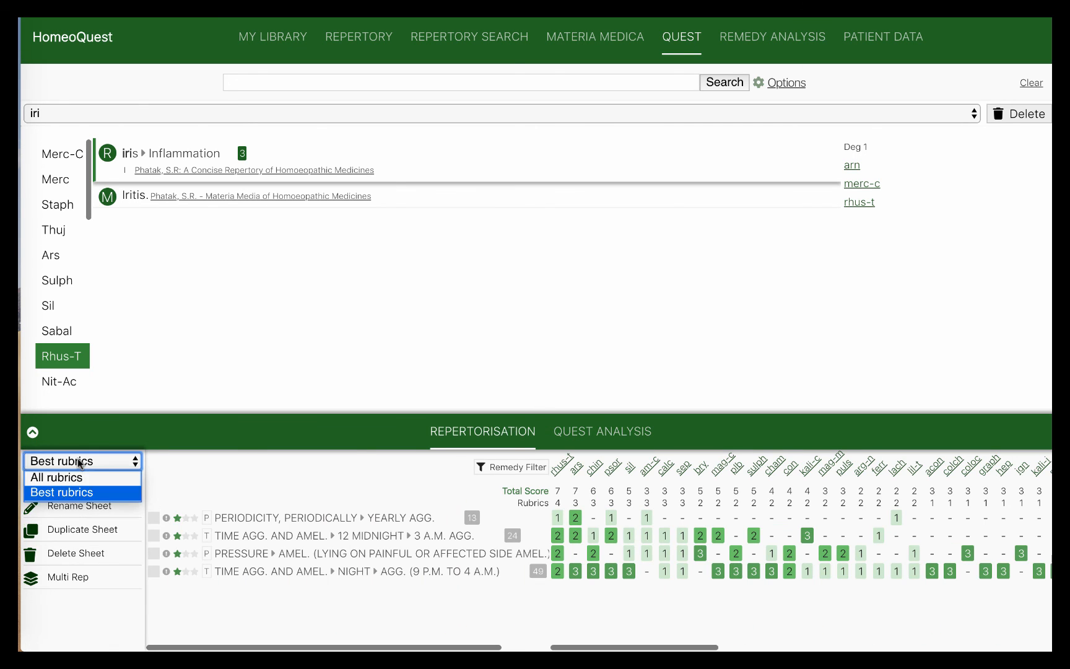
left_click(68, 477)
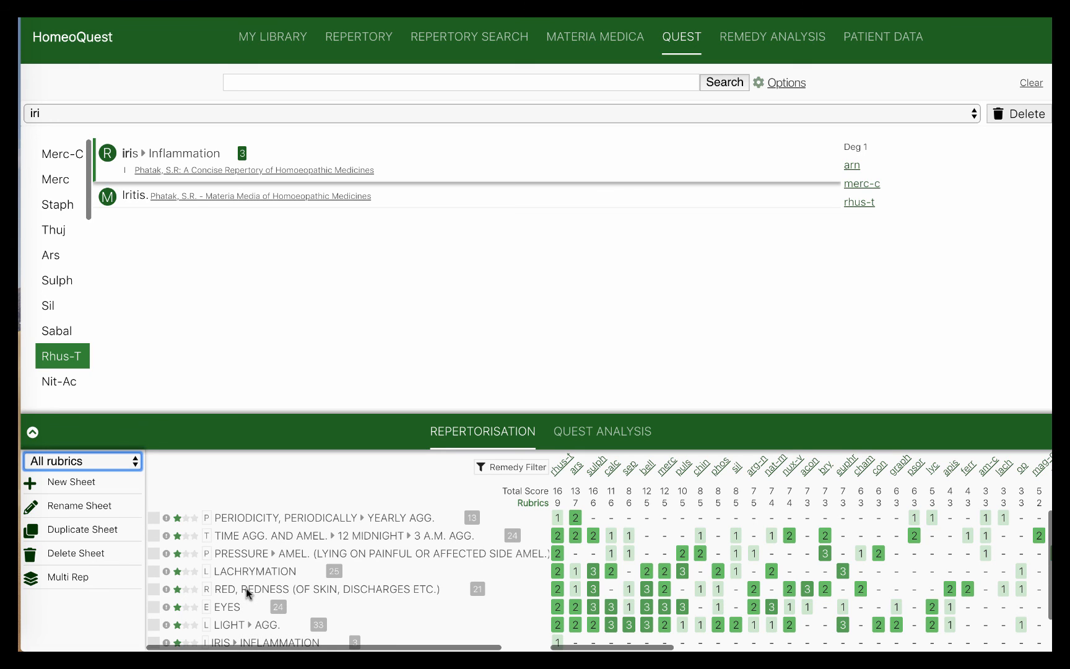
Select the Best rubrics sheet, leaving rhus-t and ars level at 7
left_click(73, 467)
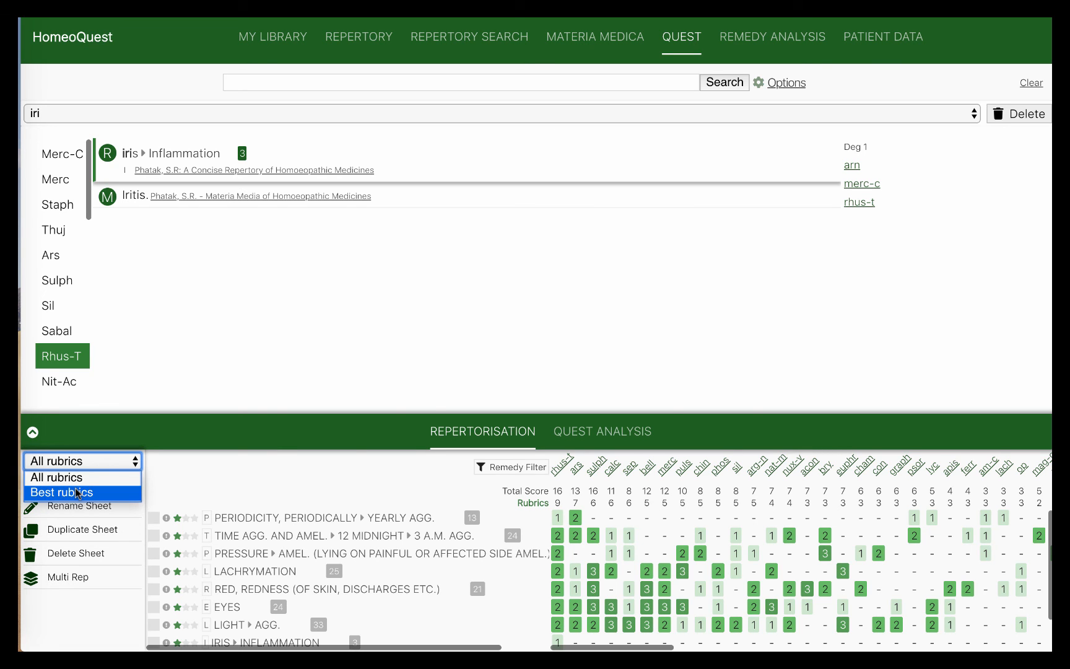
left_click(73, 490)
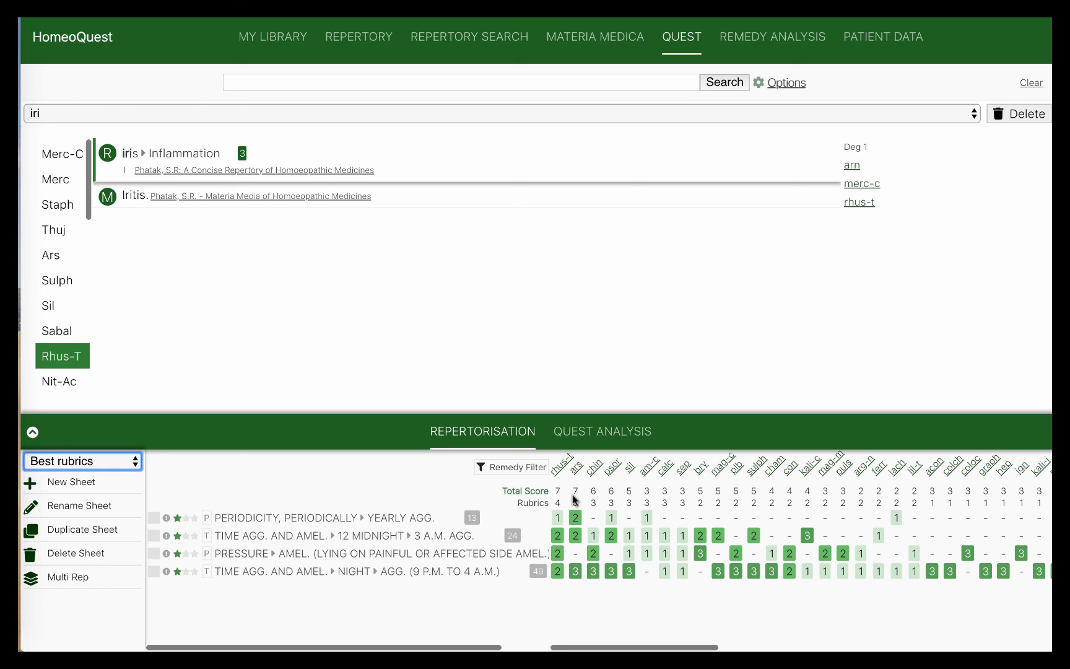
left_click(644, 4)
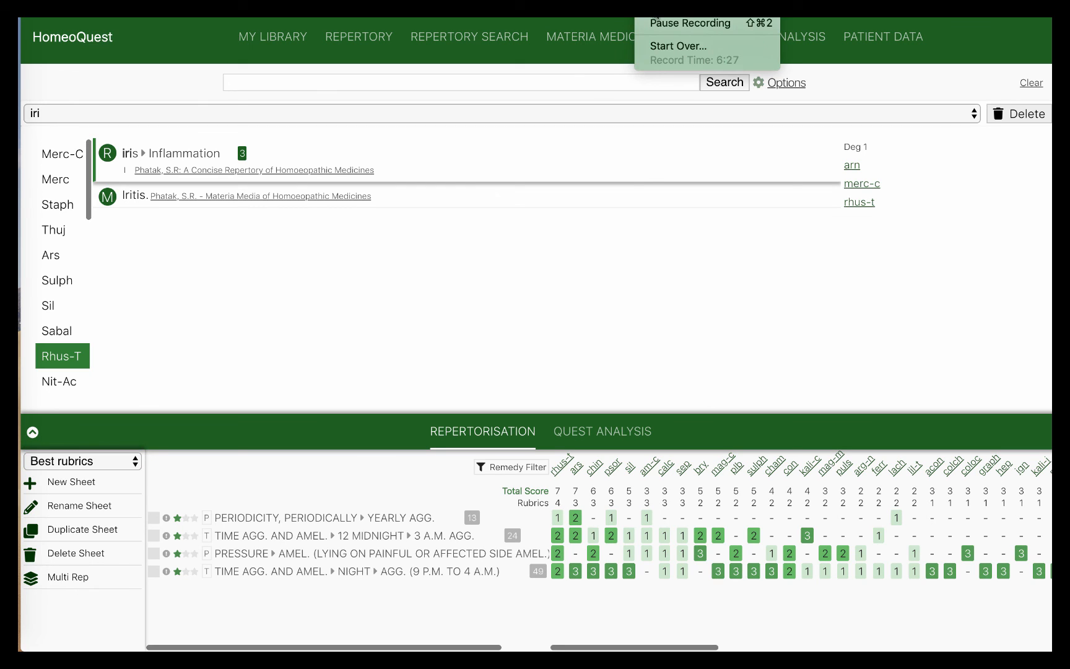